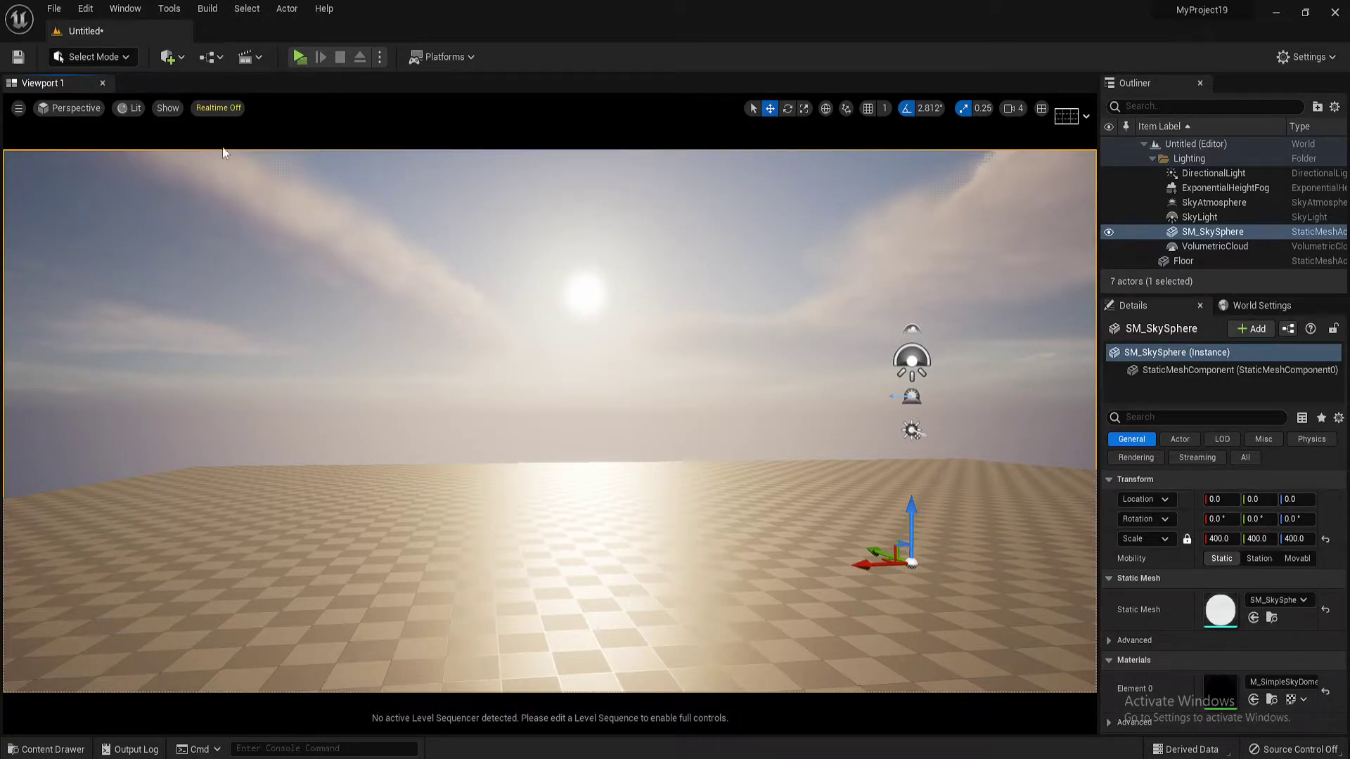
Place a PostProcessVolume in the level above the checkered floor and frame it in the viewport.
{"action": "left_click", "coordinate": [171, 59]}
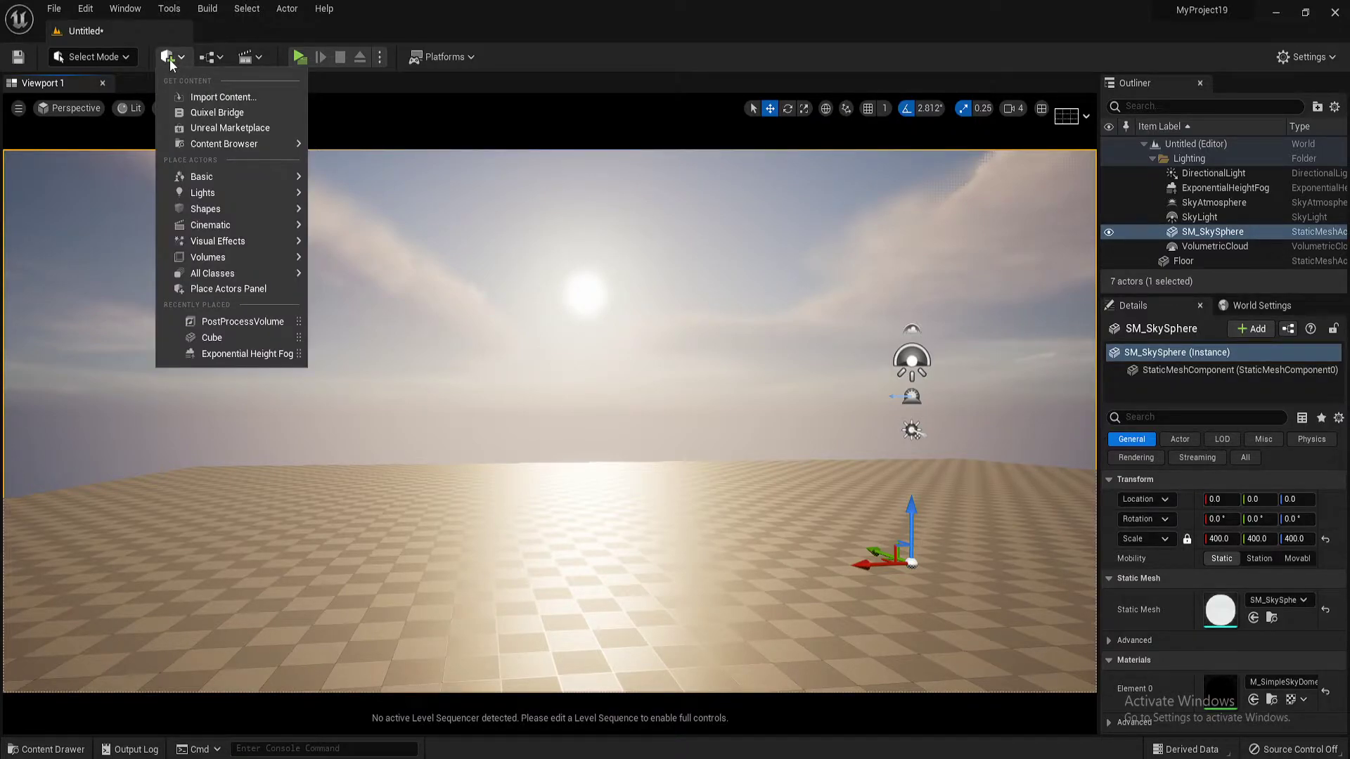
{"action": "type", "text": "pos"}
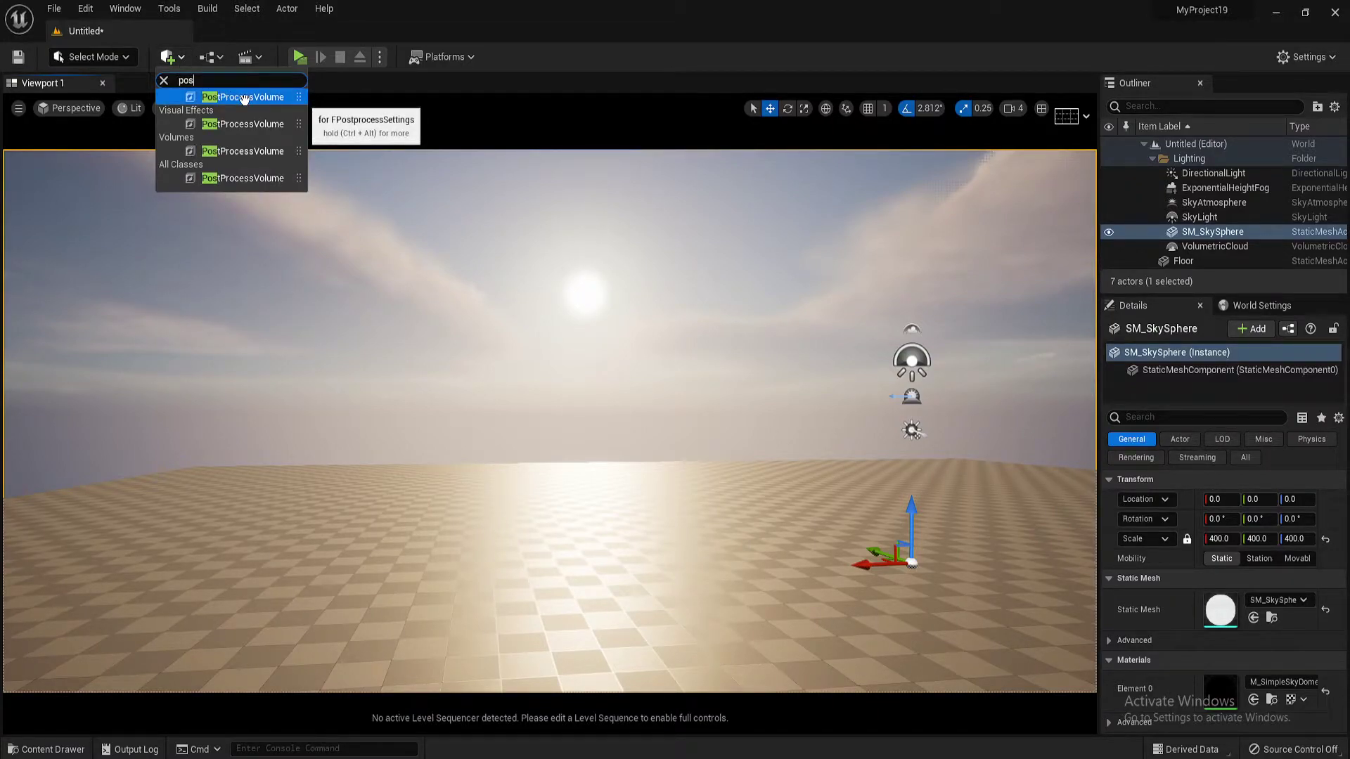
{"action": "left_click_drag", "start_coordinate": [244, 98], "coordinate": [599, 427]}
{"action": "right_click_drag", "start_coordinate": [599, 393], "coordinate": [374, 394]}
{"action": "left_click_drag", "start_coordinate": [374, 394], "coordinate": [791, 448]}
{"action": "right_click_drag", "start_coordinate": [791, 448], "coordinate": [794, 485]}
{"action": "key", "text": "f"}
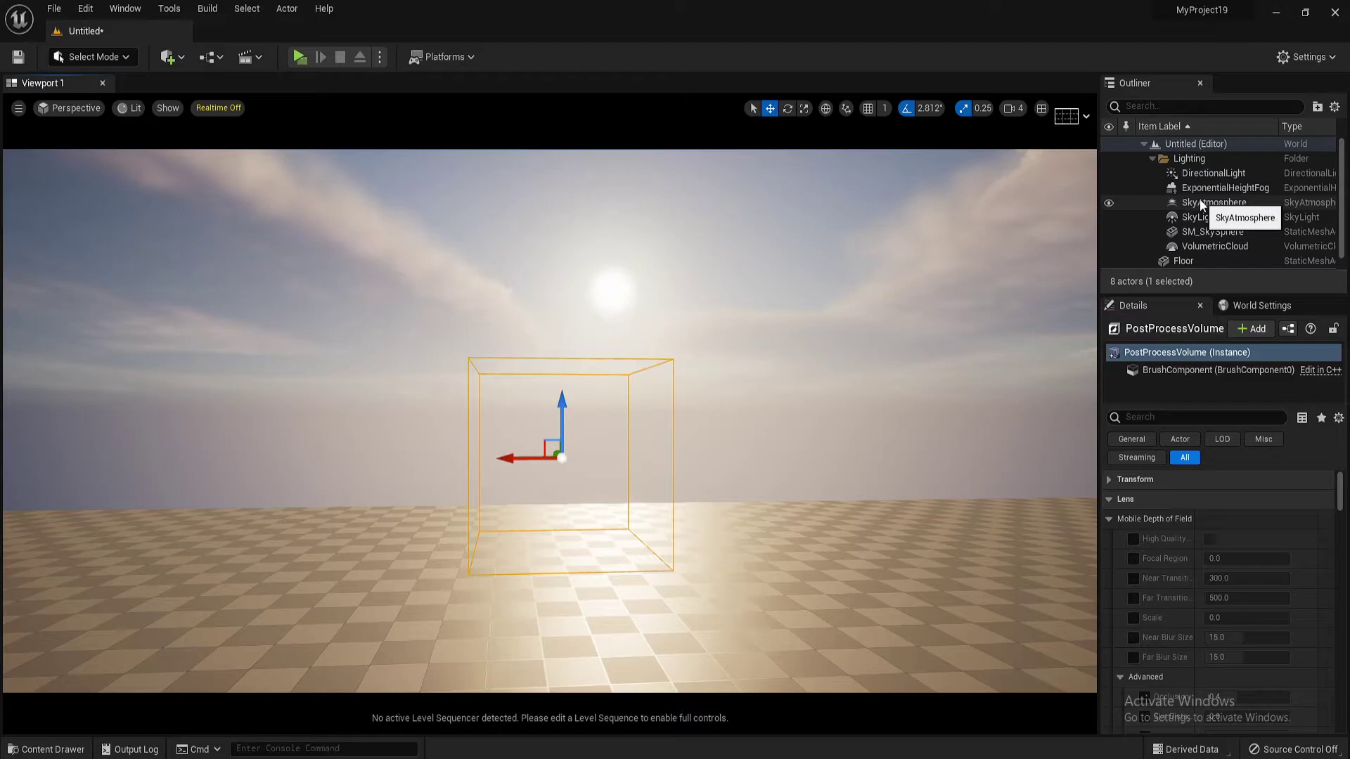
Select the PostProcessVolume and collapse its Mobile Depth of Field, Bloom, Exposure, Chromatic Aberration, Dirt Mask and Camera settings.
{"action": "scroll", "coordinate": [1242, 215], "scroll_direction": "down", "scroll_amount": 1}
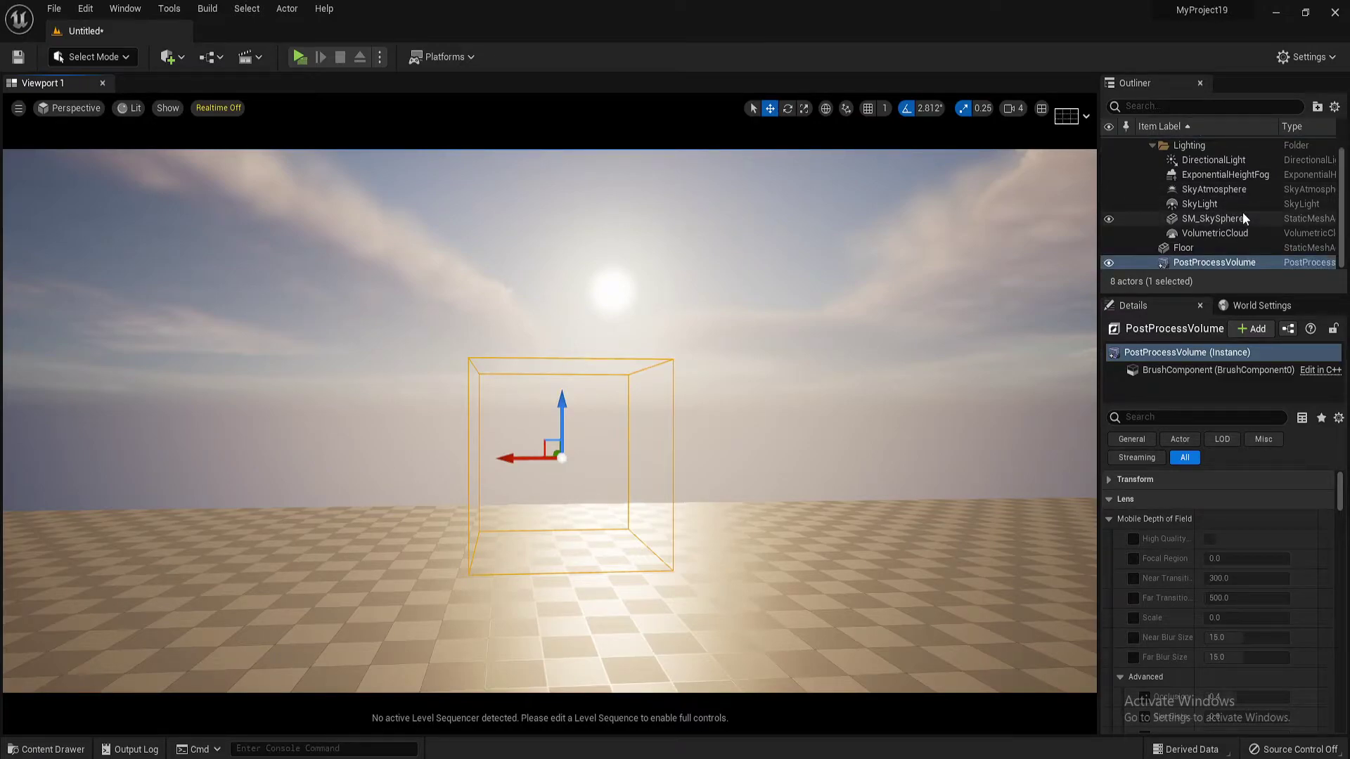
{"action": "left_click", "coordinate": [1246, 261]}
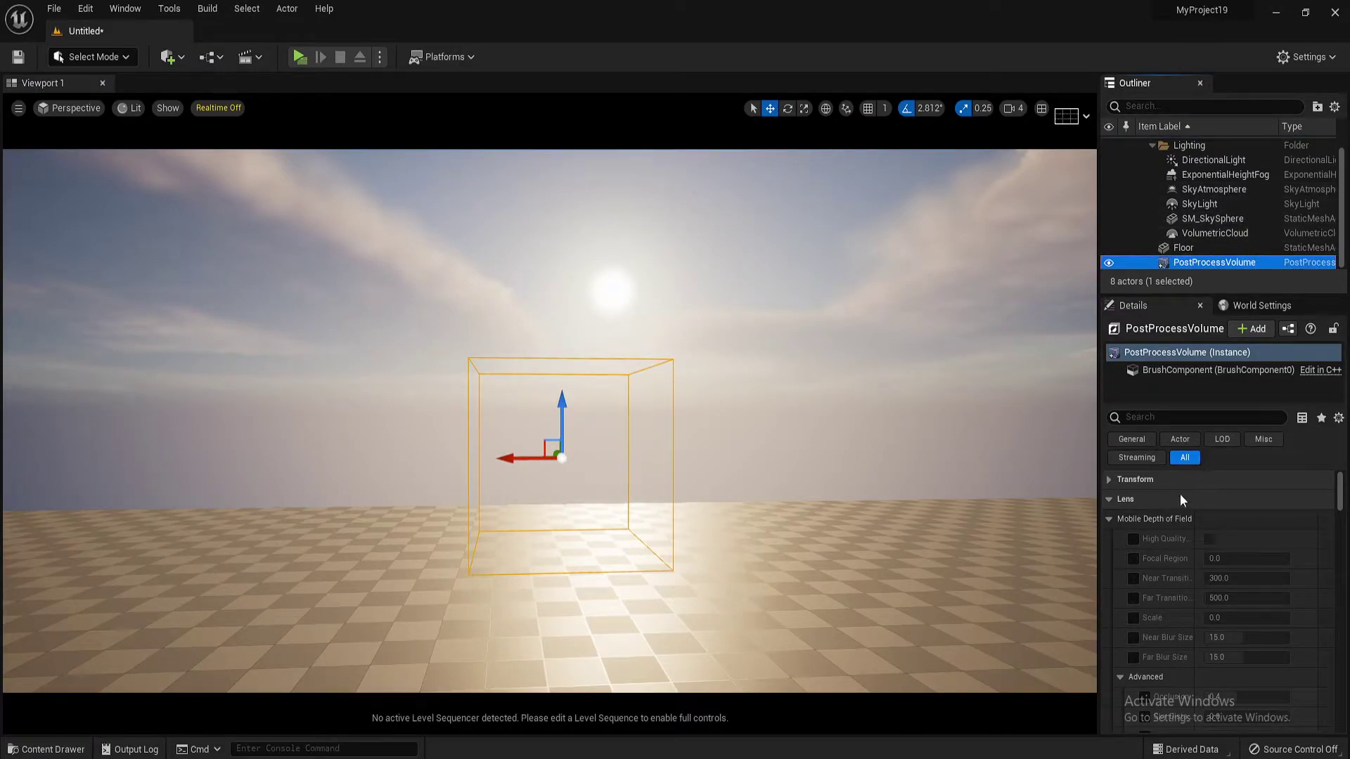
{"action": "left_click", "coordinate": [1110, 519]}
{"action": "left_click", "coordinate": [1109, 536]}
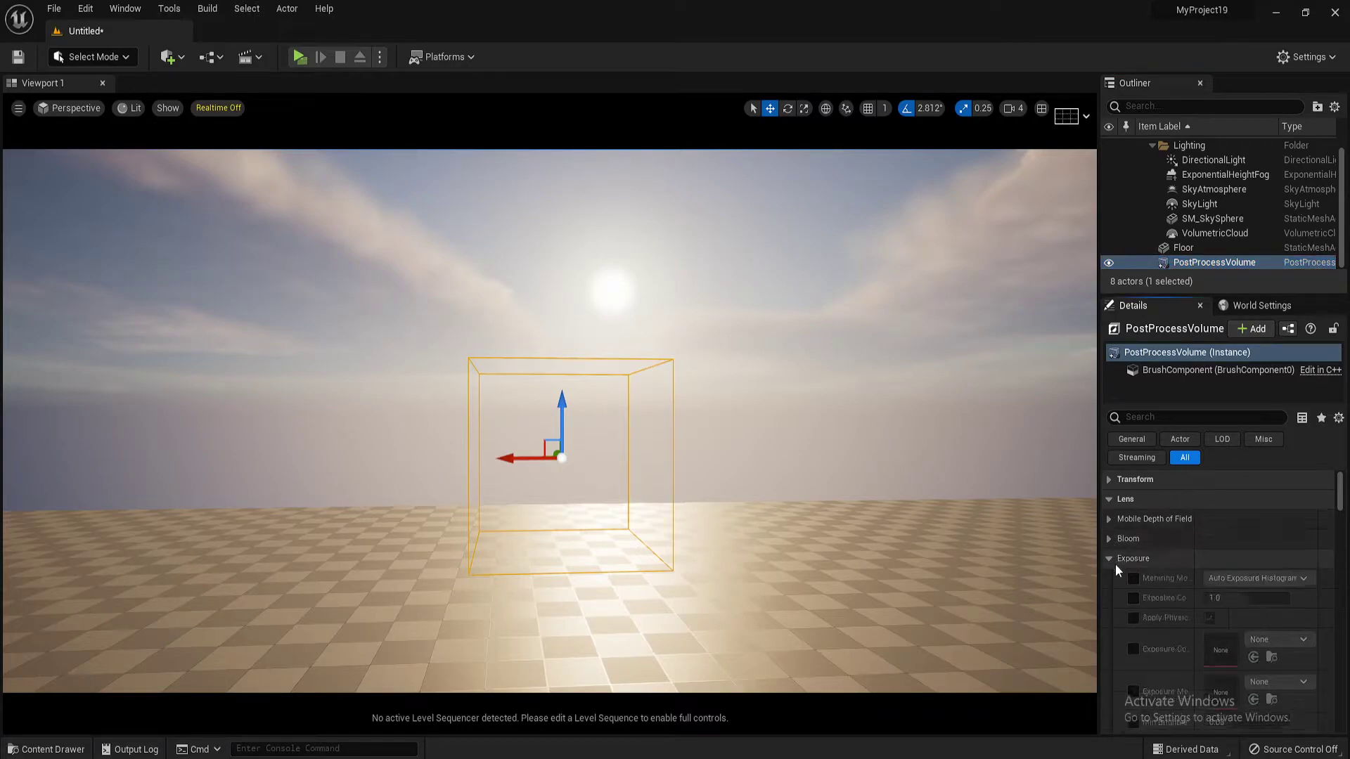
{"action": "left_click", "coordinate": [1114, 561]}
{"action": "left_click", "coordinate": [1109, 580]}
{"action": "left_click", "coordinate": [1111, 597]}
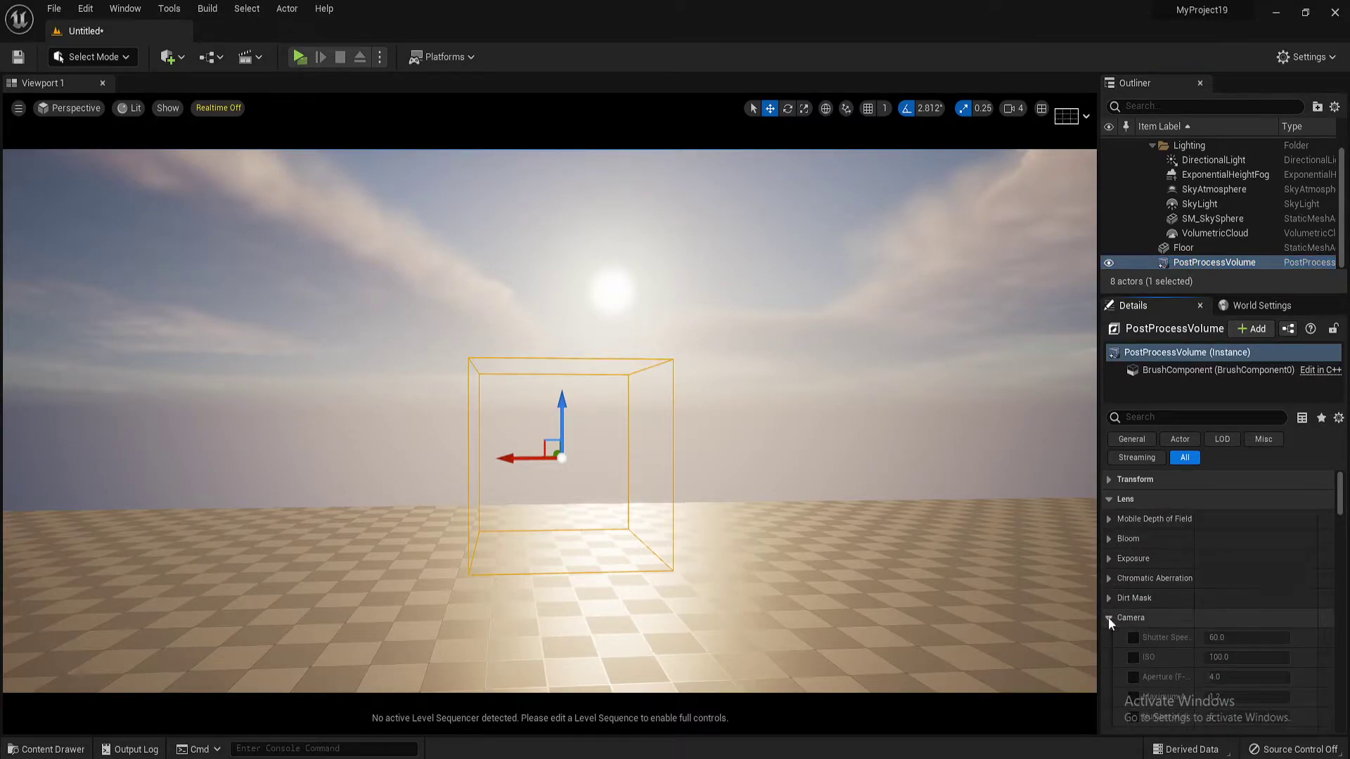
{"action": "left_click", "coordinate": [1109, 617]}
Collapse the remaining Lens groups from Local Exposure to Depth of Field, plus Temperature, Global, Shadows and Midtones under Color Grading.
{"action": "scroll", "coordinate": [1166, 623], "scroll_direction": "down", "scroll_amount": 3}
{"action": "left_click", "coordinate": [1112, 542]}
{"action": "left_click", "coordinate": [1115, 561]}
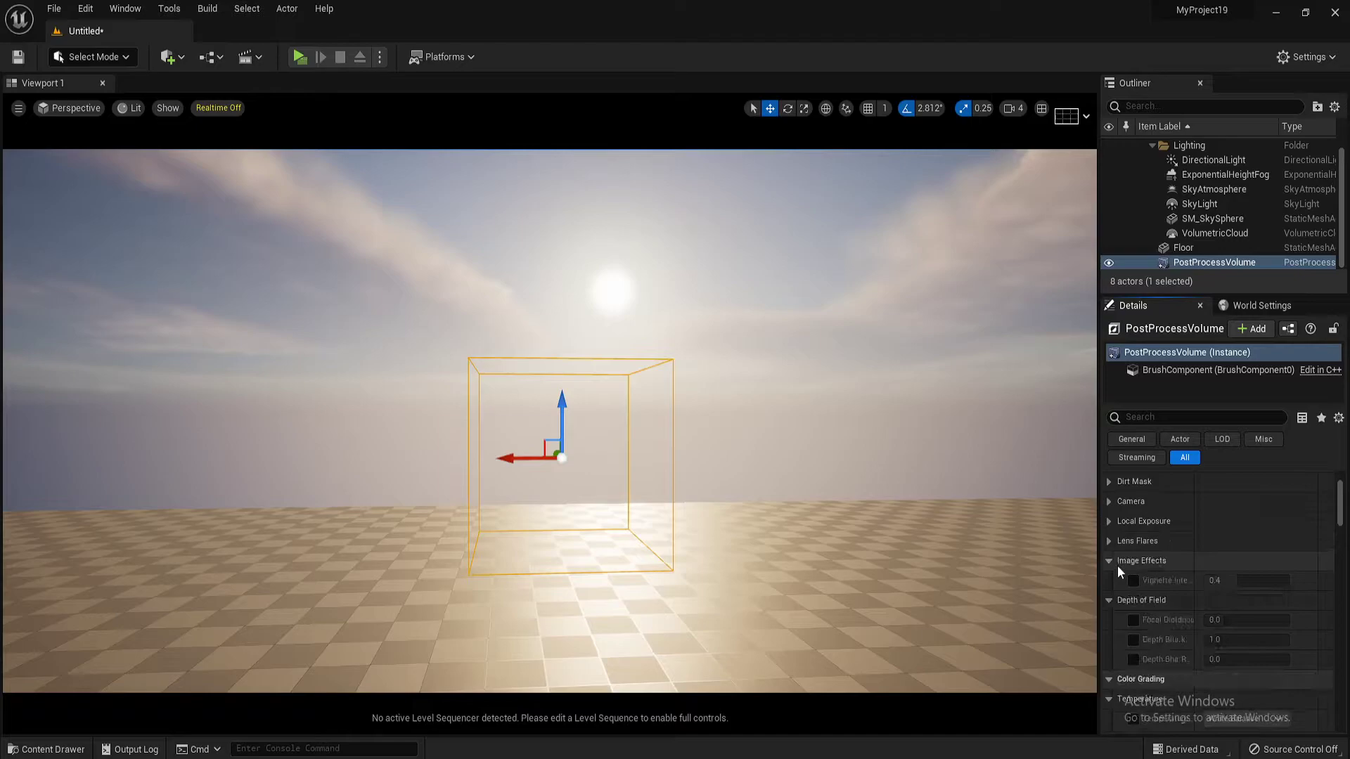
{"action": "left_click", "coordinate": [1109, 580]}
{"action": "left_click", "coordinate": [1109, 620]}
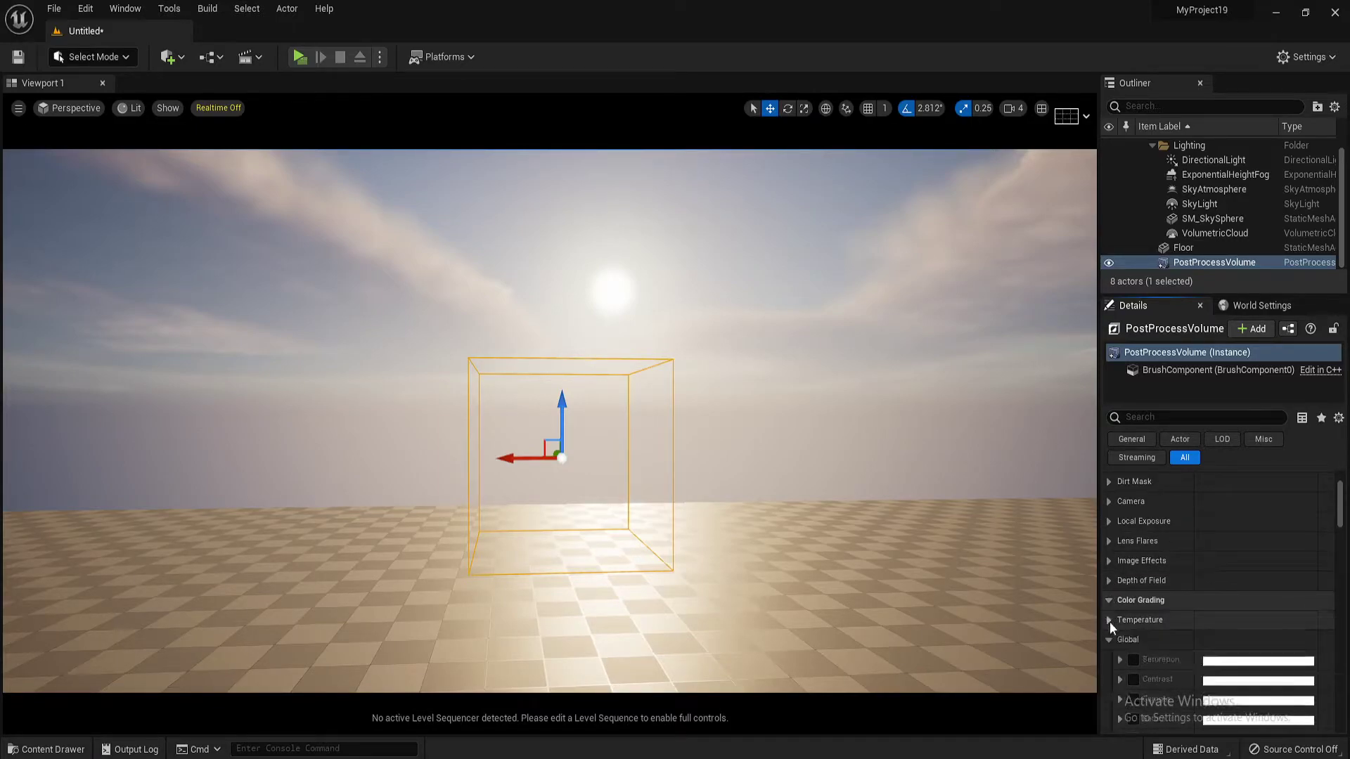
{"action": "left_click", "coordinate": [1108, 640]}
{"action": "left_click", "coordinate": [1110, 659]}
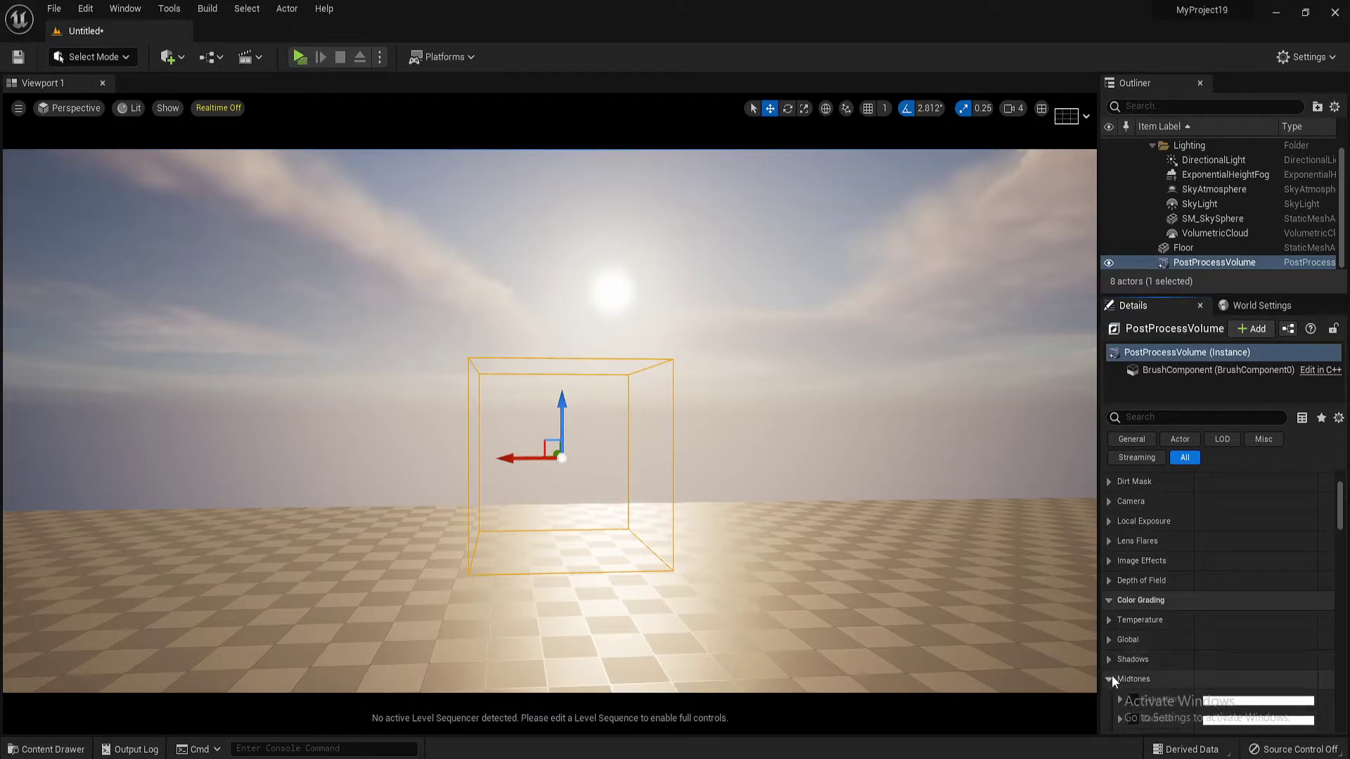
{"action": "left_click", "coordinate": [1110, 678]}
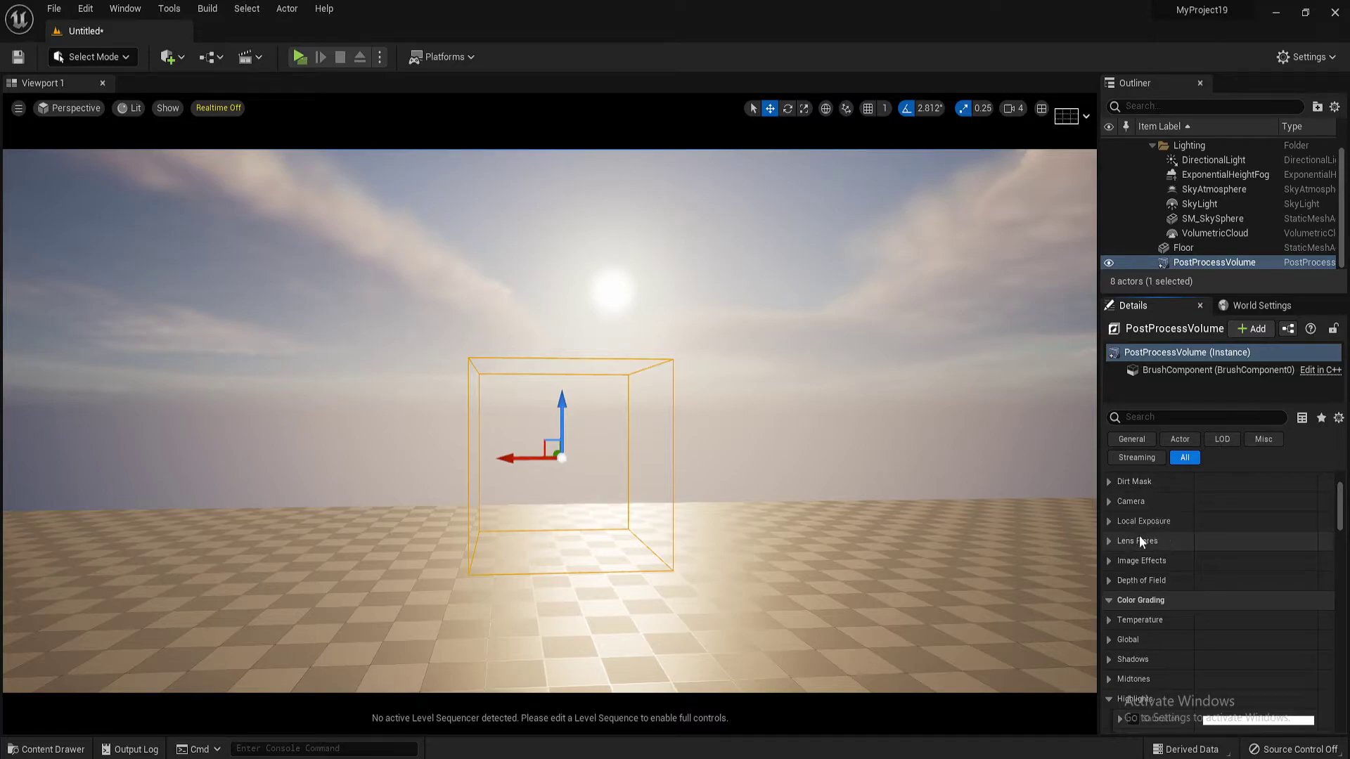
Expand the Lens Flares settings of the PostProcessVolume and enable the Intensity override at 1.0.
{"action": "scroll", "coordinate": [1137, 538], "scroll_direction": "up", "scroll_amount": 3}
{"action": "scroll", "coordinate": [1146, 584], "scroll_direction": "up", "scroll_amount": 2}
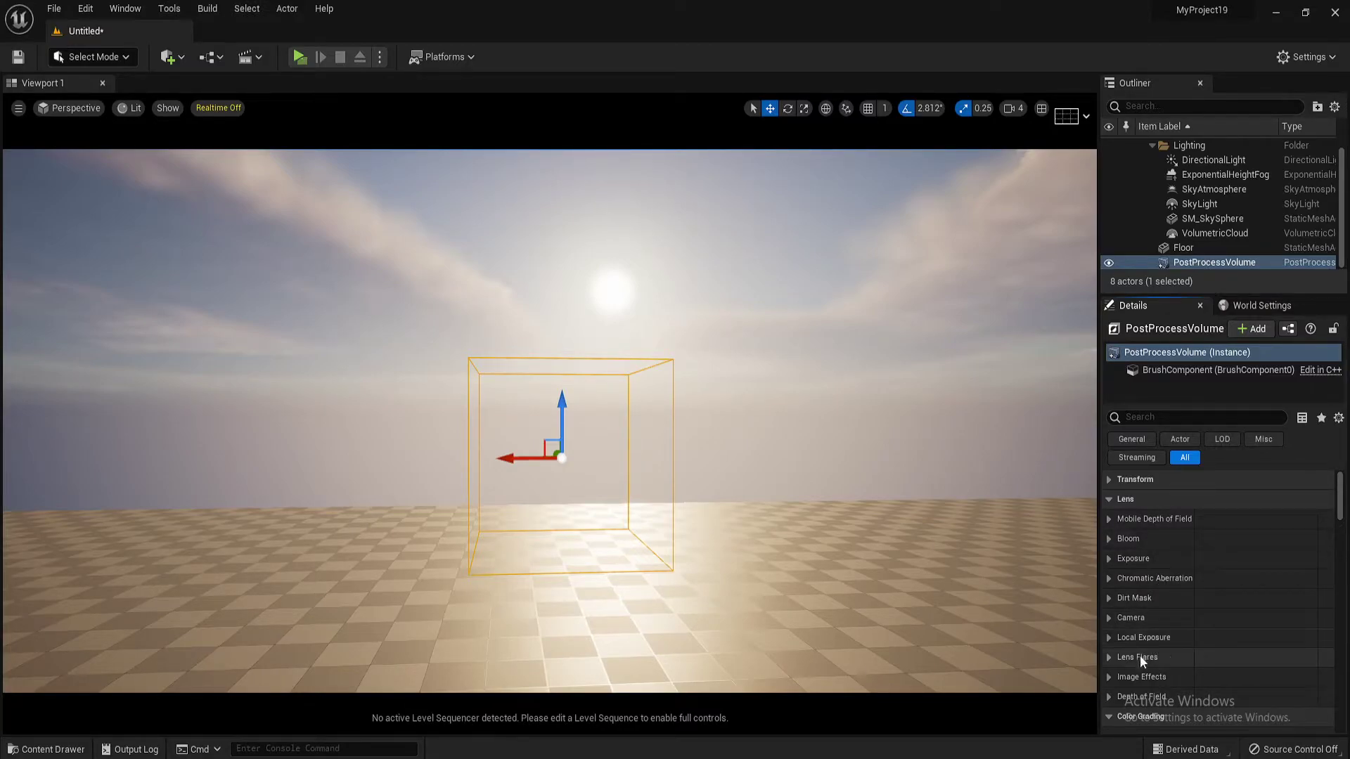
{"action": "left_click", "coordinate": [1108, 655]}
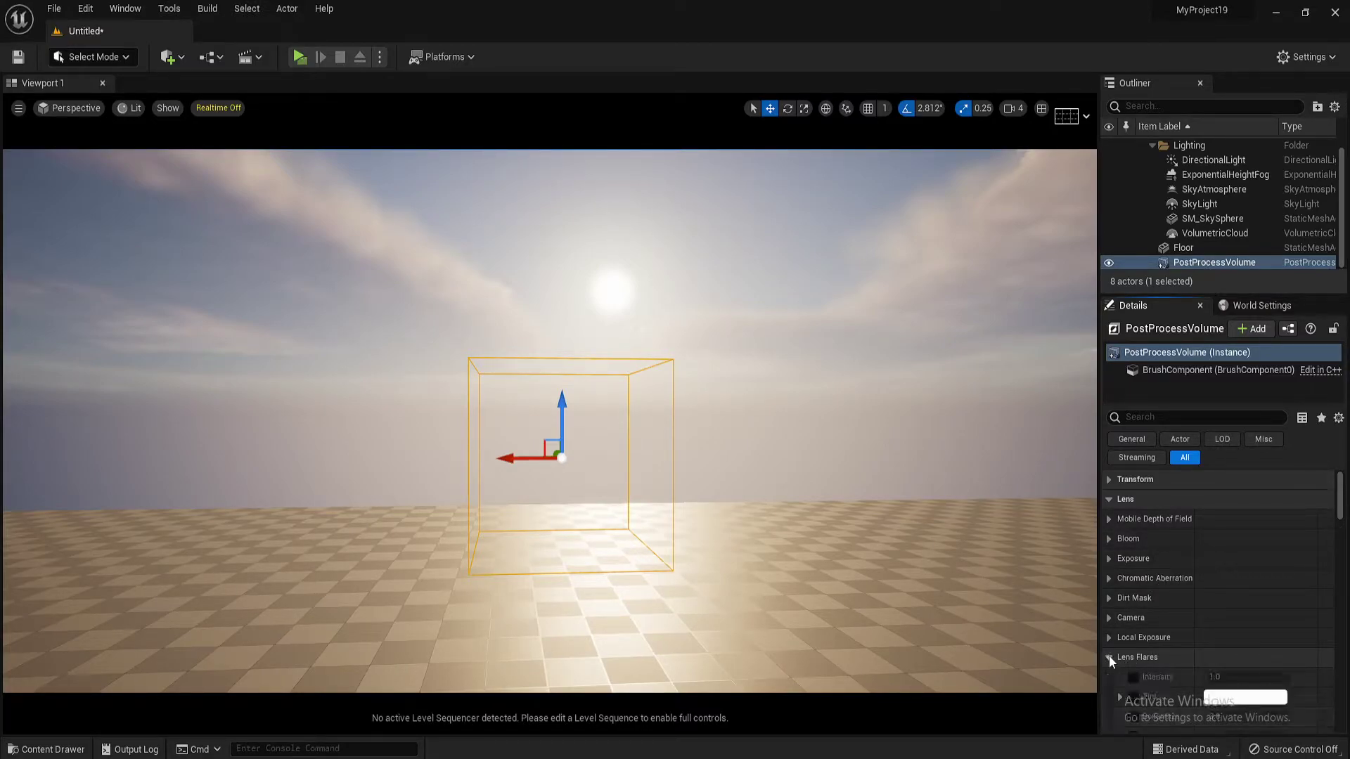
{"action": "scroll", "coordinate": [1160, 585], "scroll_direction": "down", "scroll_amount": 3}
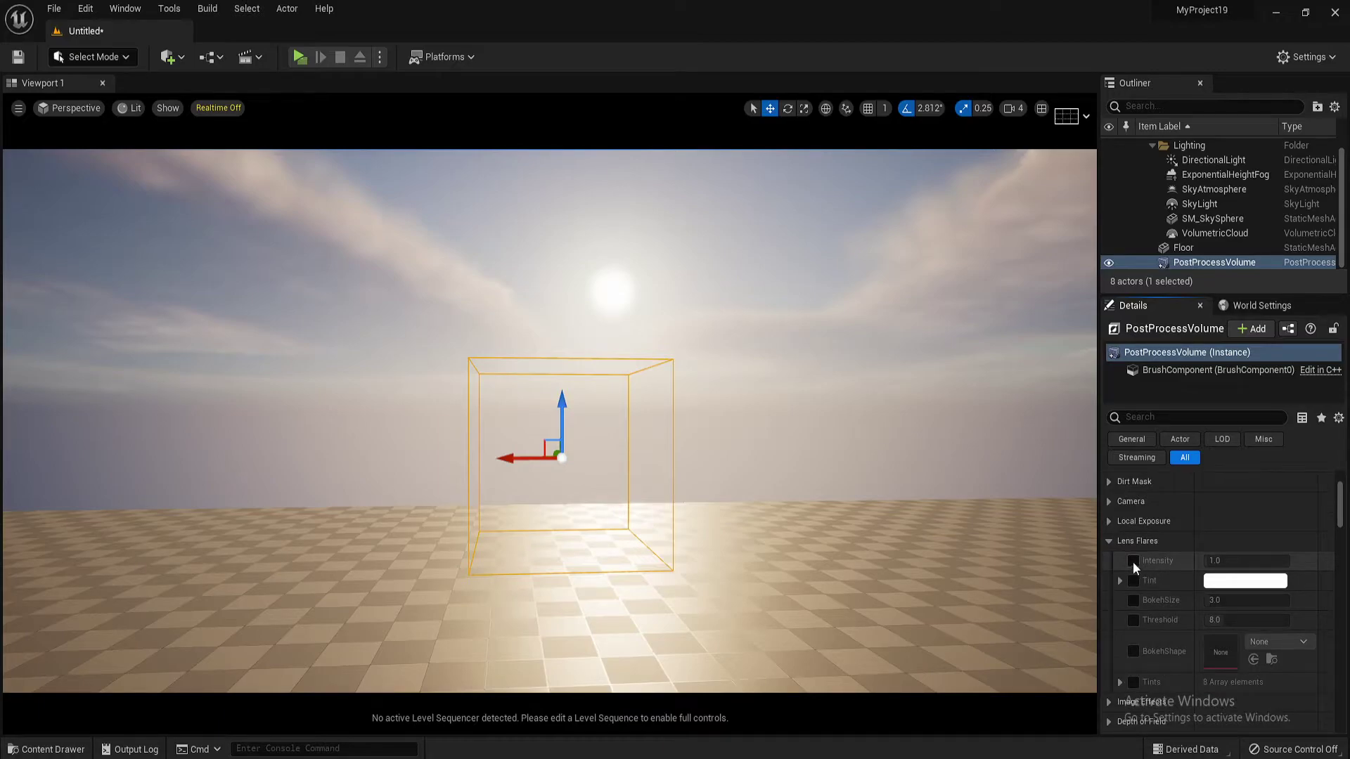
{"action": "left_click", "coordinate": [1133, 561]}
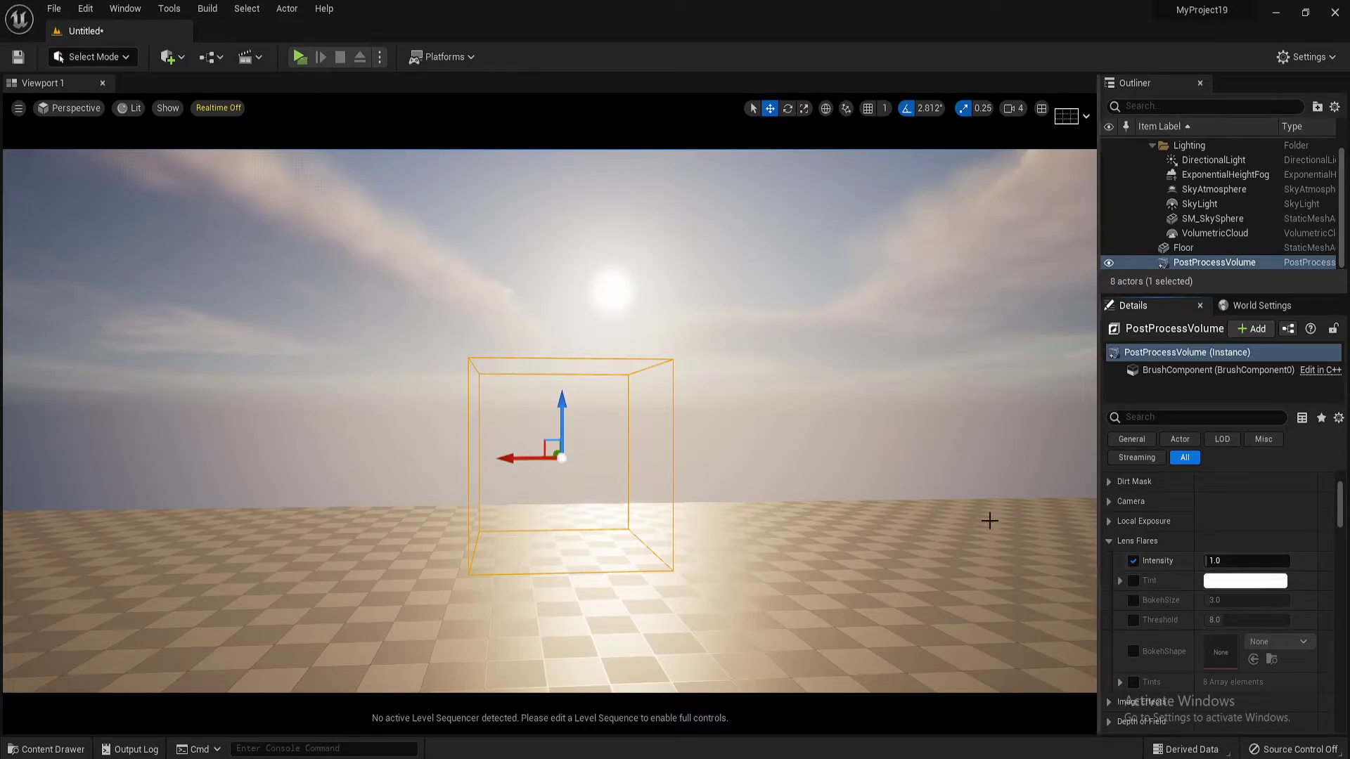
Examine the sun's lens flare from camera positions outside and inside the post process volume.
{"action": "right_click_drag", "start_coordinate": [642, 401], "coordinate": [693, 387]}
{"action": "key", "text": "a"}
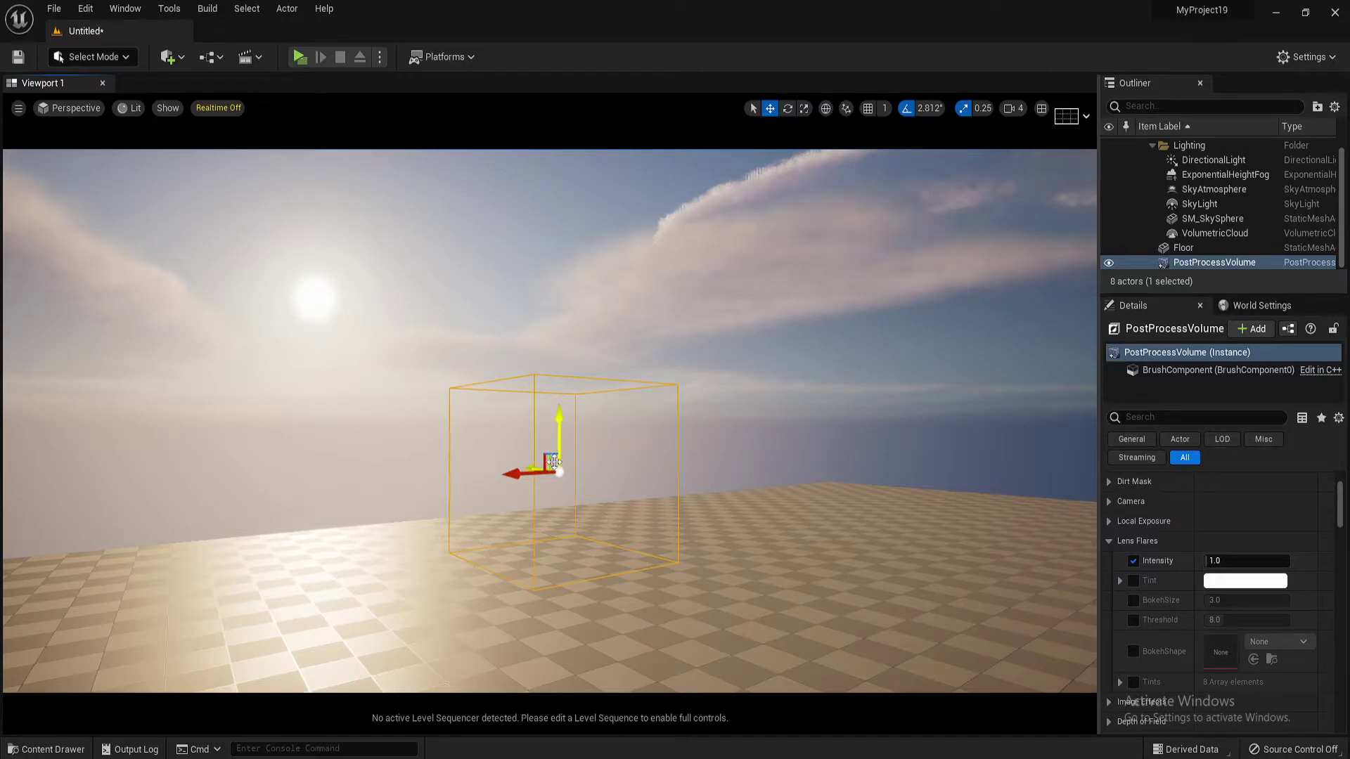
{"action": "key", "text": "d"}
{"action": "mouse_move", "coordinate": [604, 455]}
{"action": "right_mouse_down"}
{"action": "mouse_move", "coordinate": [398, 441]}
{"action": "mouse_move", "coordinate": [605, 459]}
{"action": "right_mouse_up"}
{"action": "key", "text": "a"}
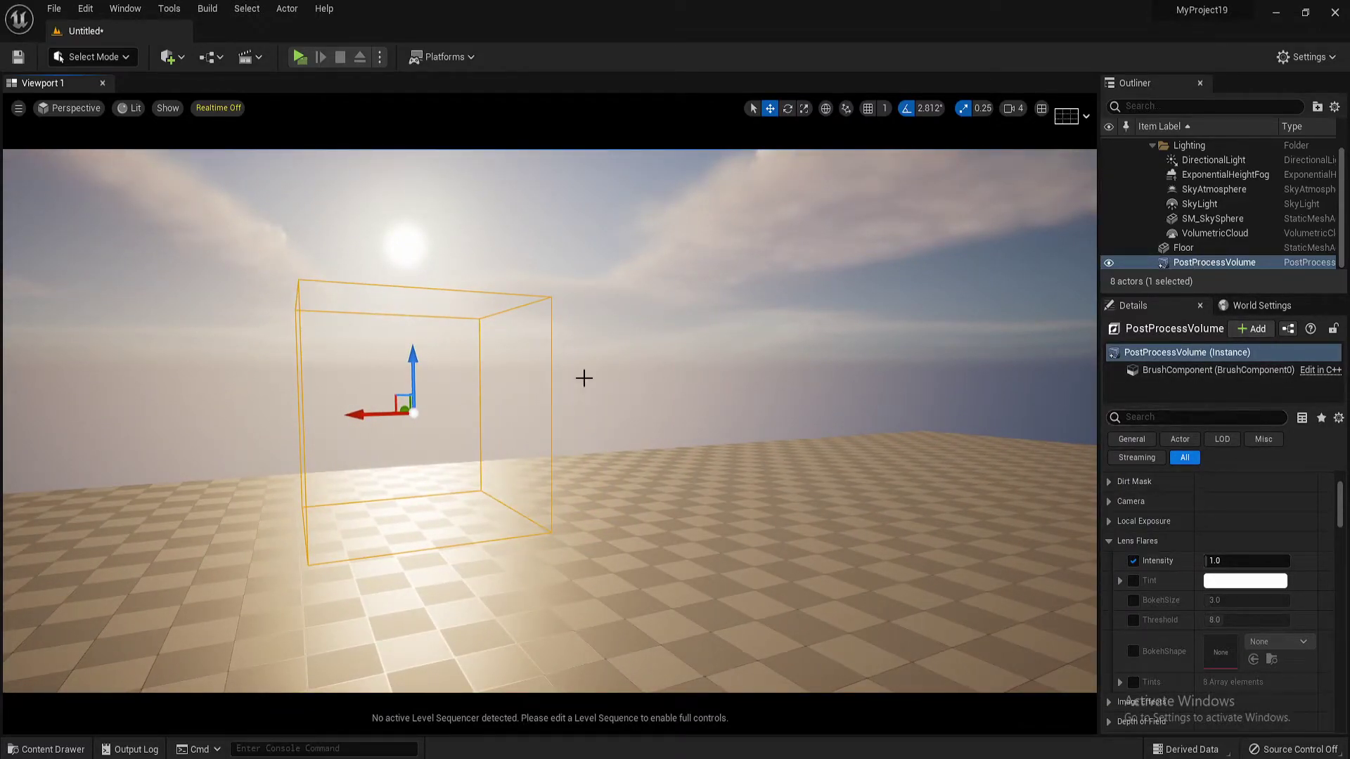
{"action": "right_click_drag", "start_coordinate": [578, 389], "coordinate": [578, 388]}
{"action": "key", "text": "a"}
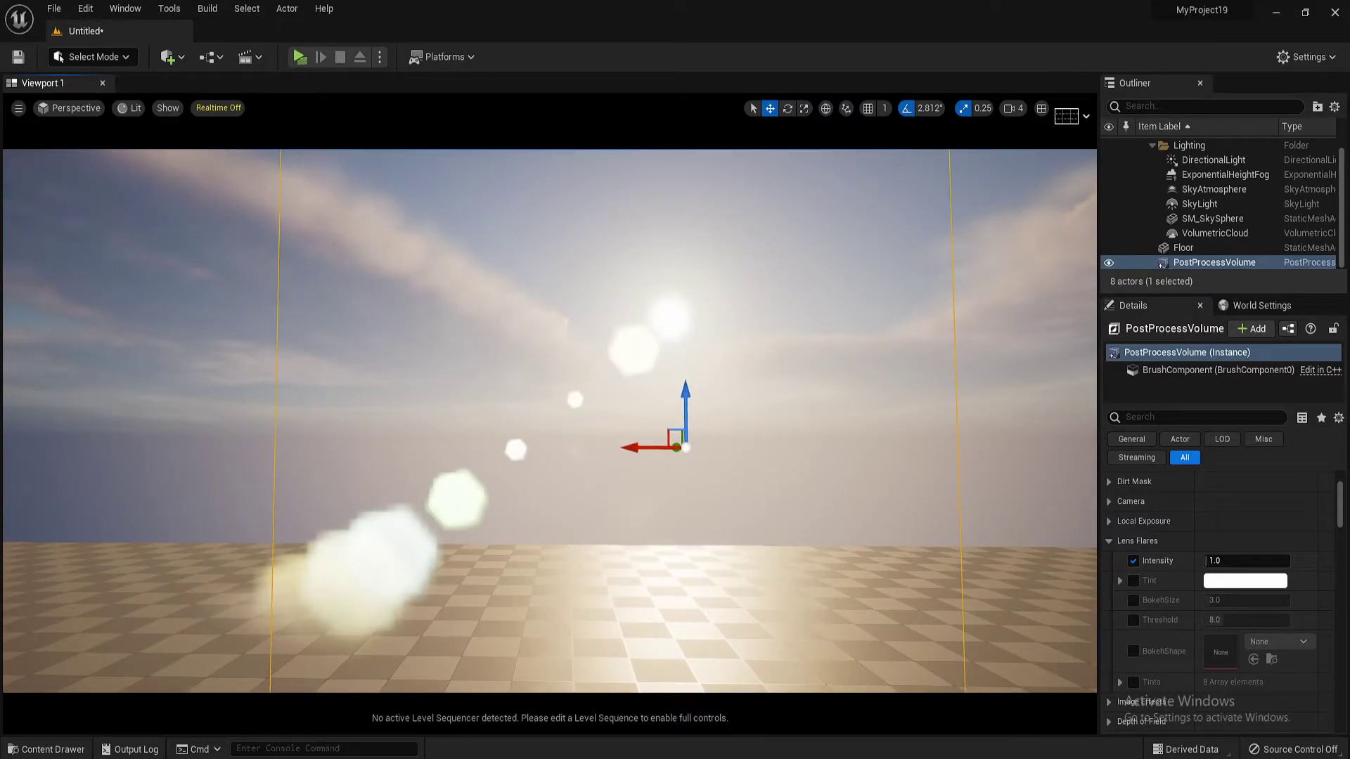
{"action": "key", "text": "s"}
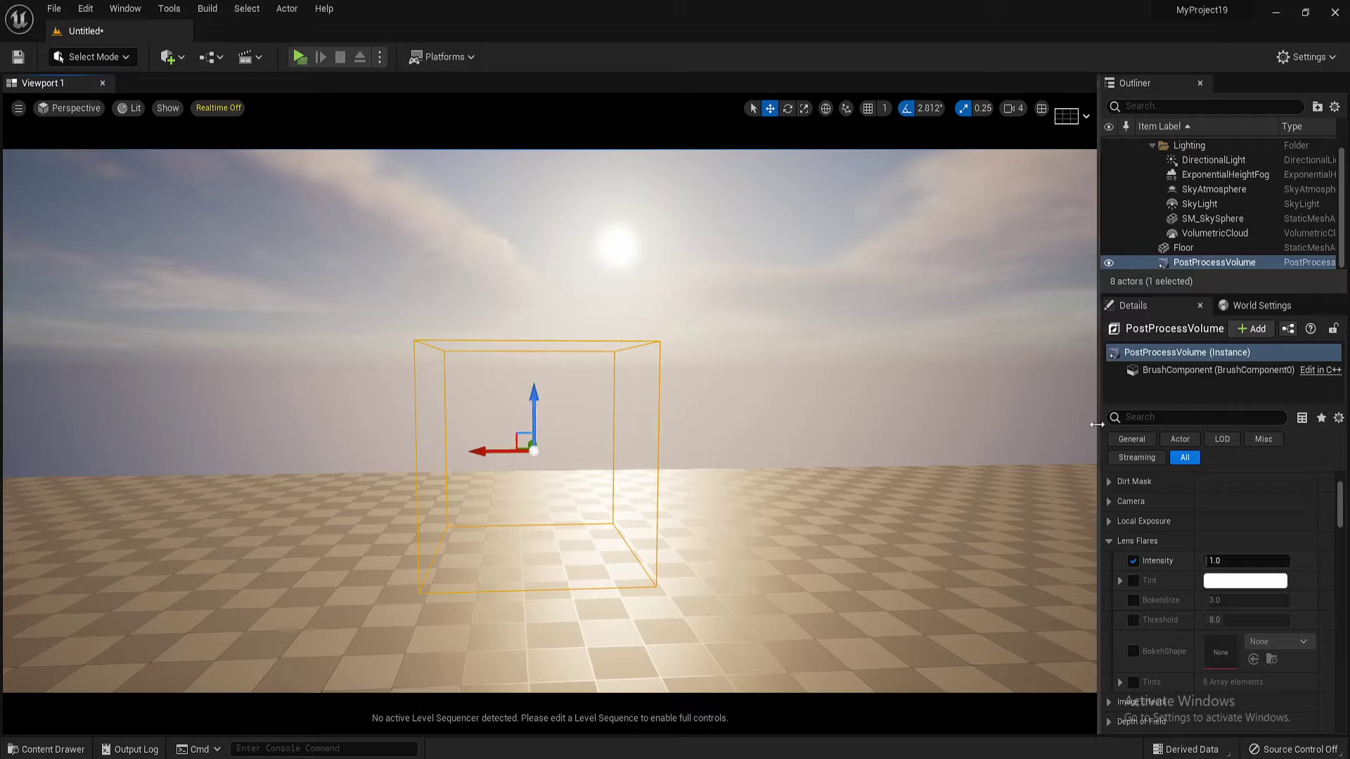
Filter the volume's properties for "bound" and enable Infinite Extent (Unbound).
{"action": "left_click", "coordinate": [1204, 421]}
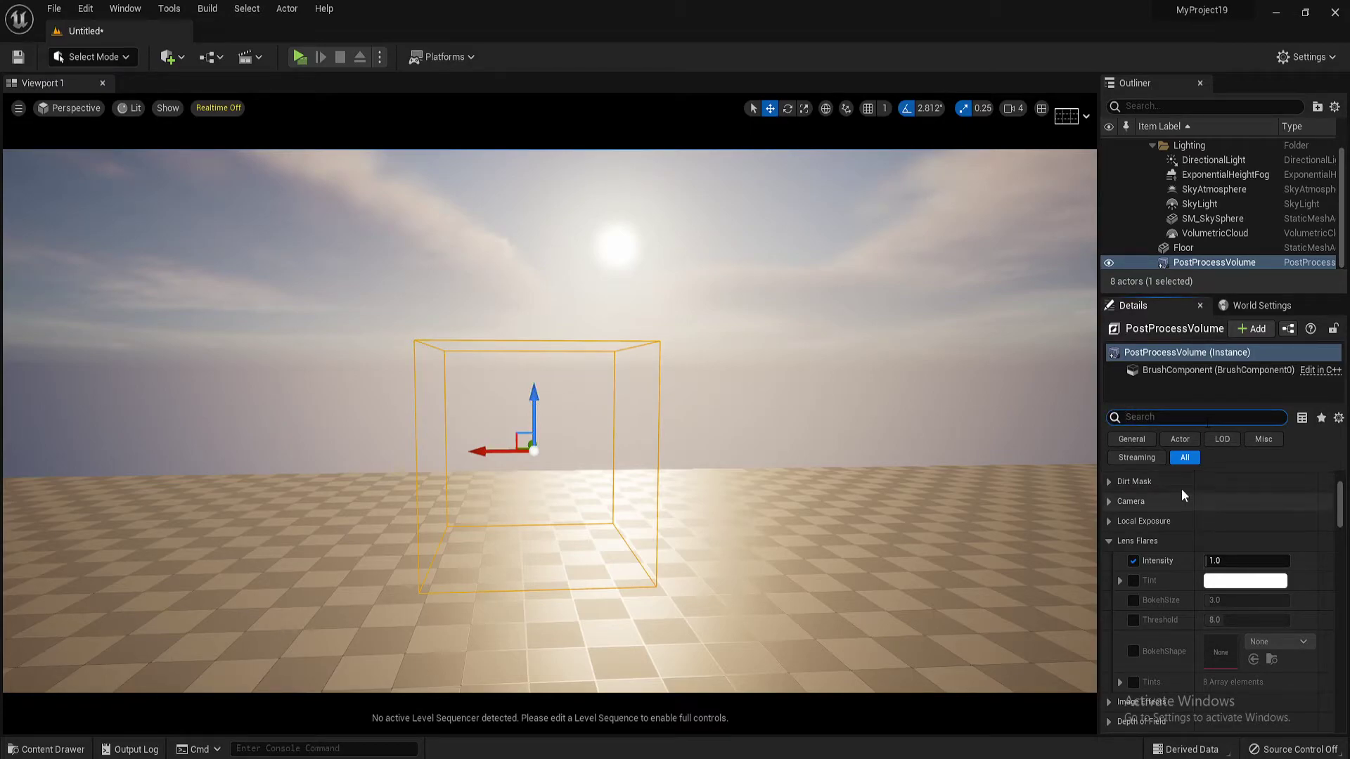
{"action": "type", "text": "nound"}
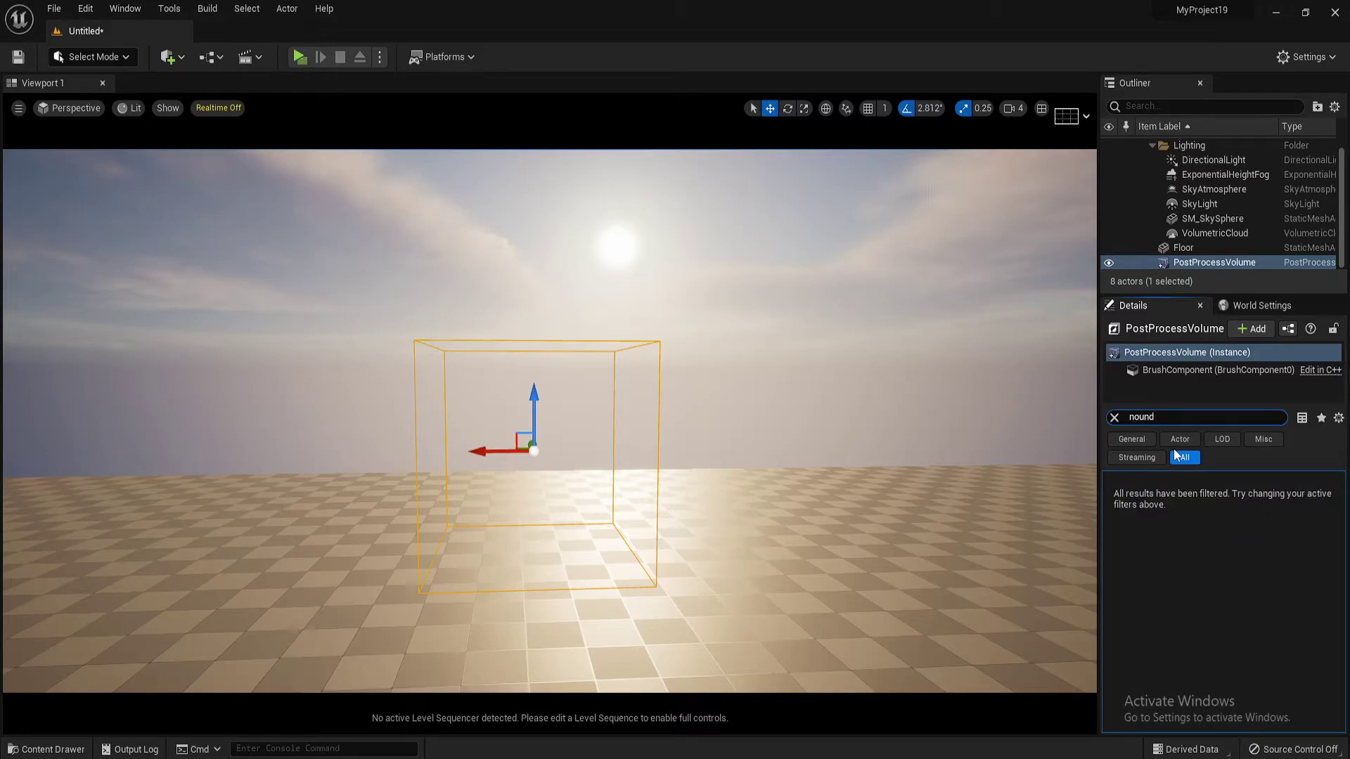
{"action": "key", "text": "BackSpace"}
{"action": "type", "text": "bound"}
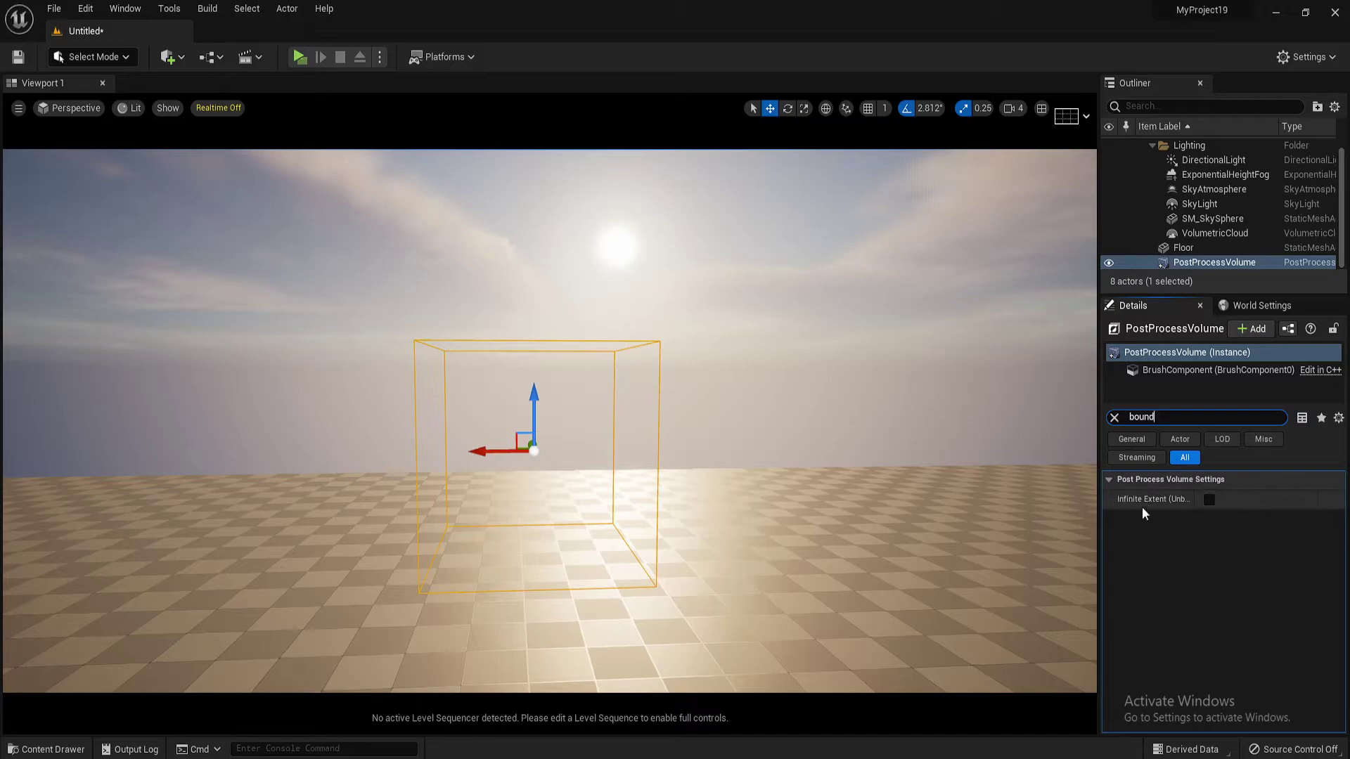
{"action": "left_click", "coordinate": [1207, 501]}
Examine the lens flares across the scene from different viewpoints outside the volume's box.
{"action": "key", "text": "d"}
{"action": "right_click_drag", "start_coordinate": [855, 414], "coordinate": [1013, 453]}
{"action": "key", "text": "a"}
{"action": "right_click_drag", "start_coordinate": [712, 382], "coordinate": [855, 380]}
{"action": "key", "text": "a"}
{"action": "key", "text": "d"}
{"action": "key", "text": "d"}
{"action": "key", "text": "d"}
{"action": "key", "text": "a"}
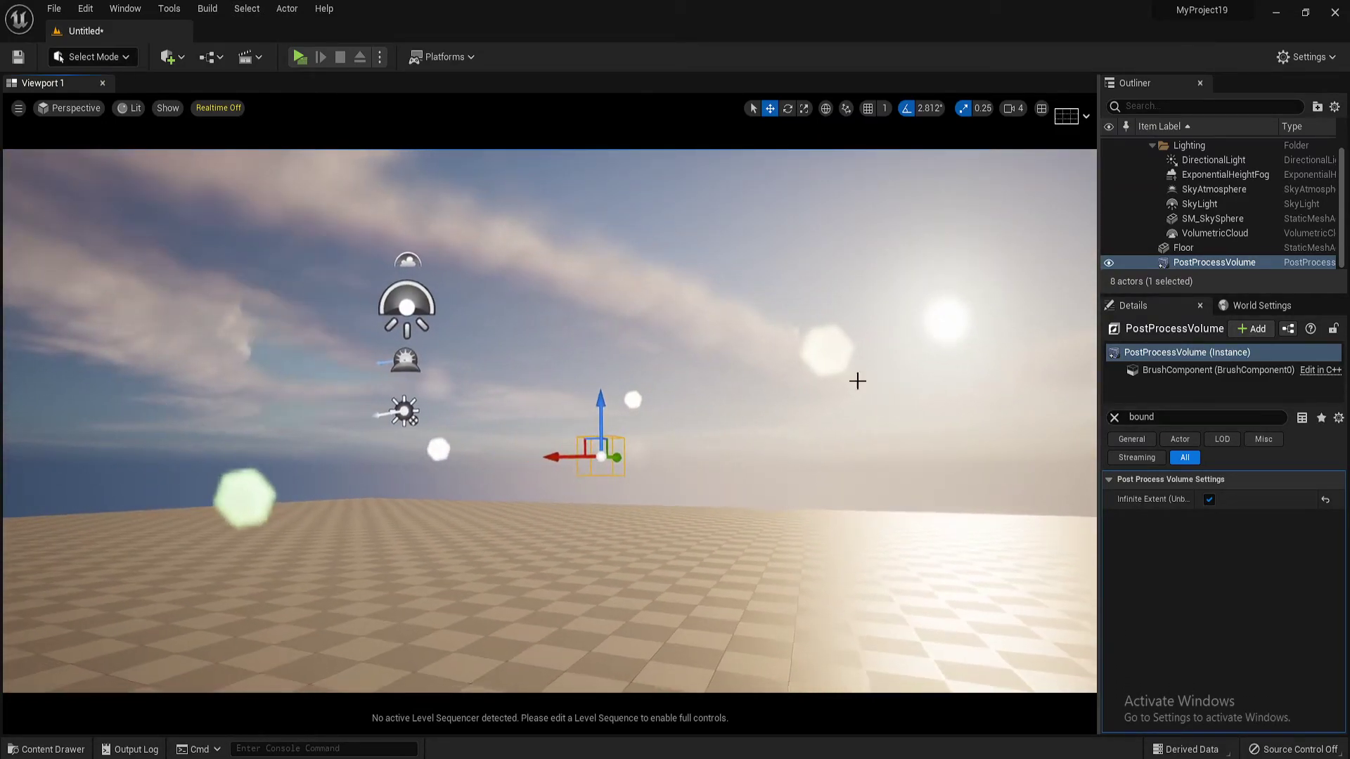
Clear the property filter and set the Lens Flares Tint to light orange, hue about 26.6 and saturation about 0.815.
{"action": "left_click", "coordinate": [1114, 418]}
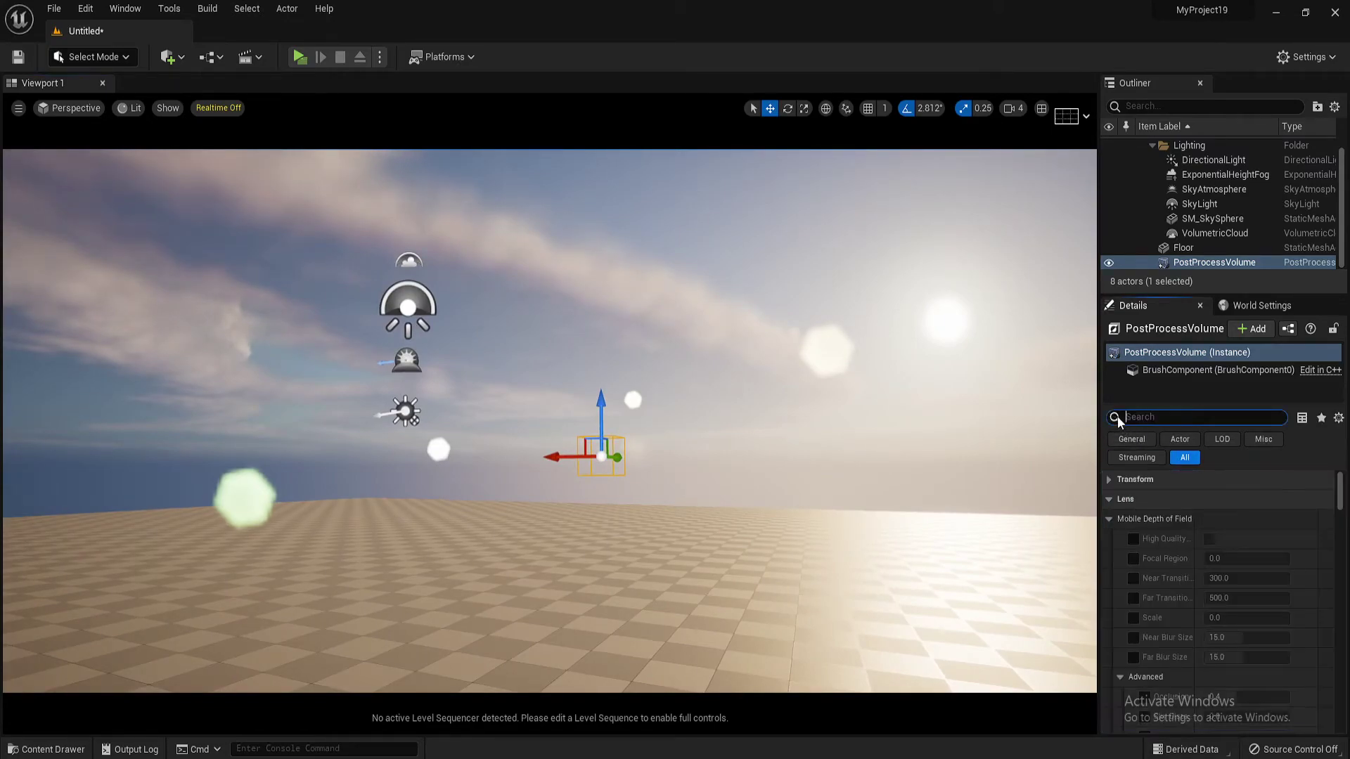
{"action": "left_click", "coordinate": [1110, 518]}
{"action": "left_click", "coordinate": [1109, 536]}
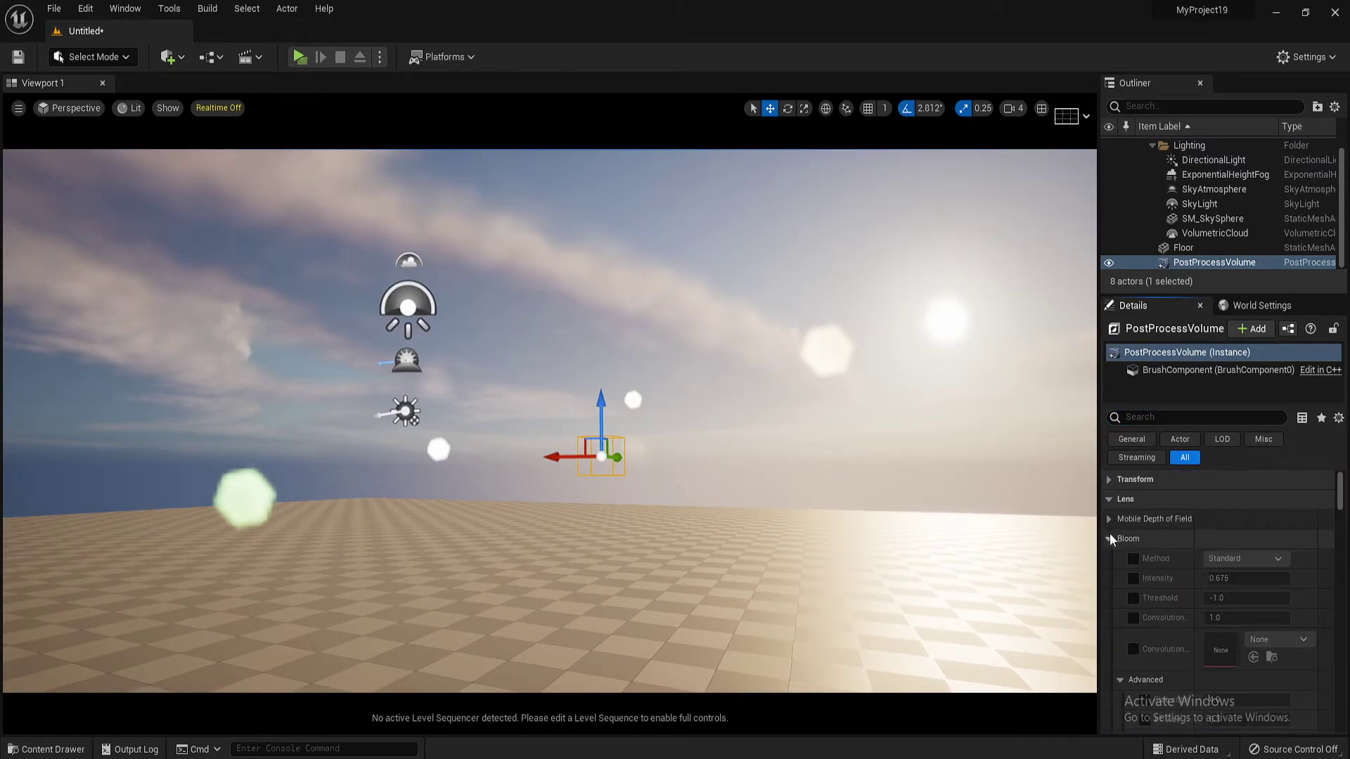
{"action": "scroll", "coordinate": [1136, 538], "scroll_direction": "down", "scroll_amount": 1}
{"action": "scroll", "coordinate": [1141, 537], "scroll_direction": "down", "scroll_amount": 7}
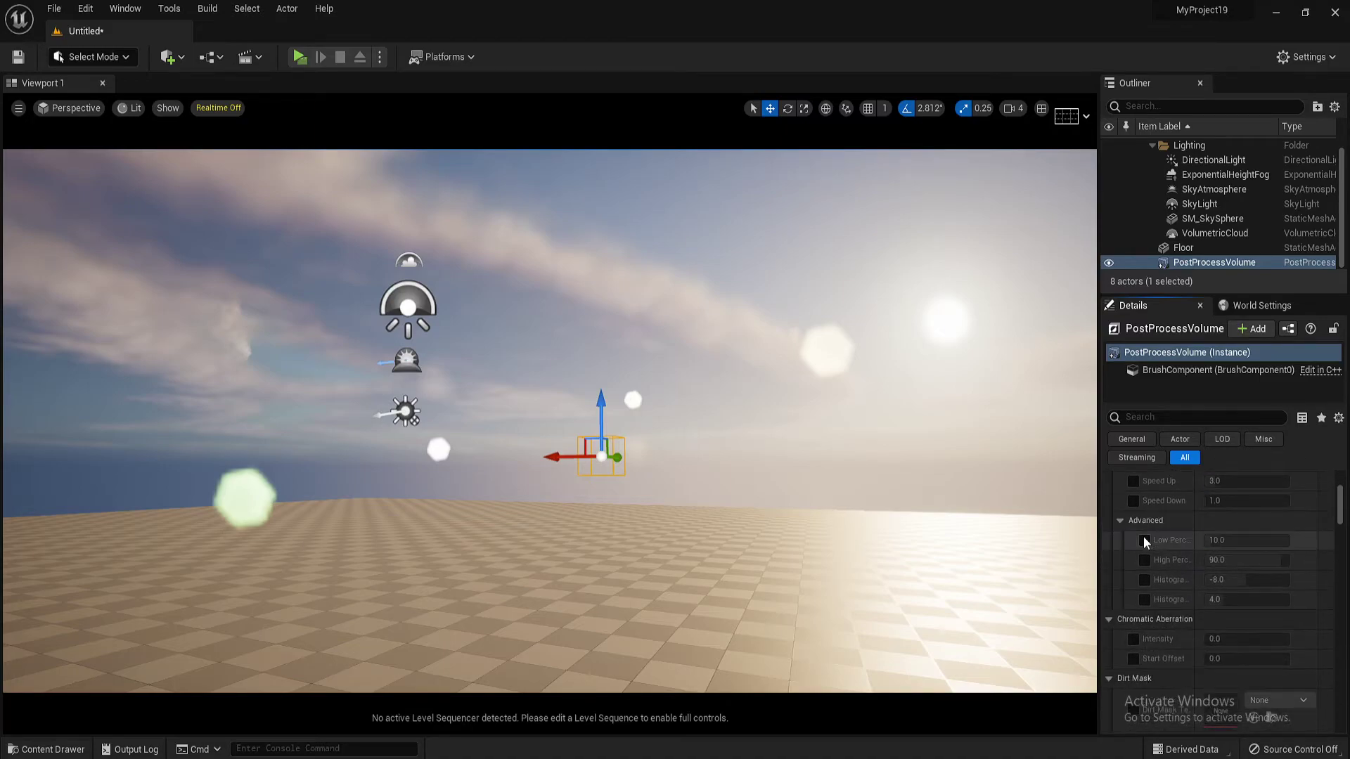
{"action": "scroll", "coordinate": [1144, 538], "scroll_direction": "down", "scroll_amount": 2}
{"action": "left_click", "coordinate": [1218, 523]}
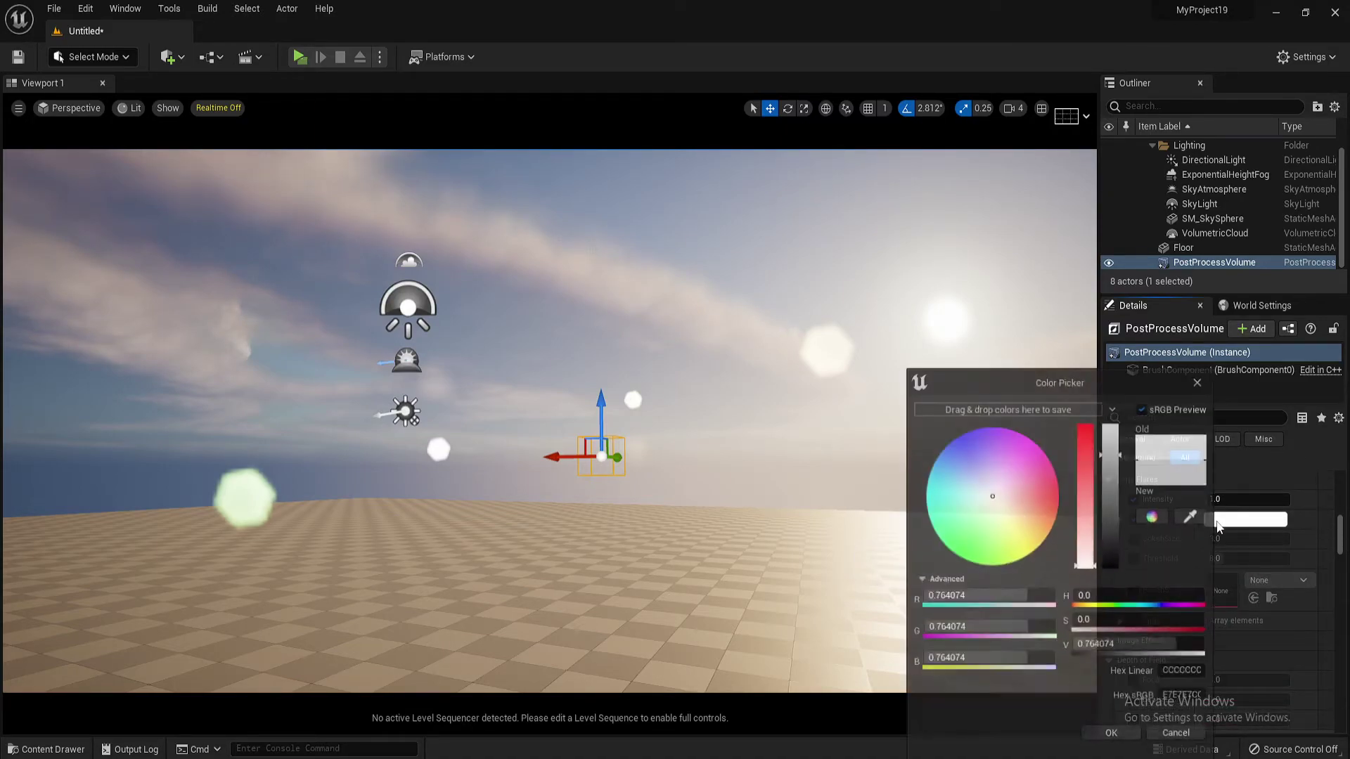
{"action": "left_click_drag", "start_coordinate": [1039, 506], "coordinate": [1042, 523]}
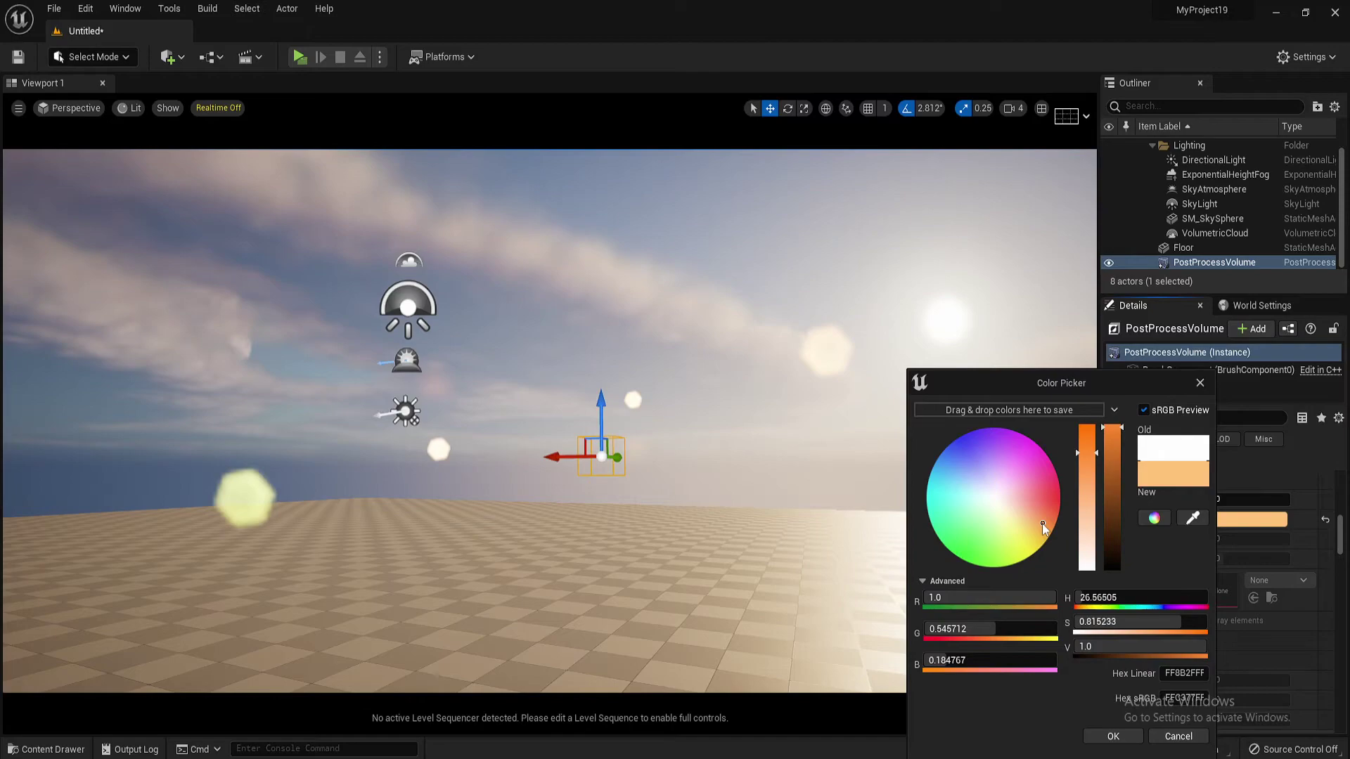
{"action": "left_click", "coordinate": [1200, 383]}
Set the Lens Flares Intensity to 0.384 and check the flares against the sun.
{"action": "mouse_move", "coordinate": [1221, 498]}
{"action": "left_mouse_down"}
{"action": "mouse_move", "coordinate": [1291, 498]}
{"action": "mouse_move", "coordinate": [1227, 501]}
{"action": "mouse_move", "coordinate": [1210, 519]}
{"action": "left_mouse_up"}
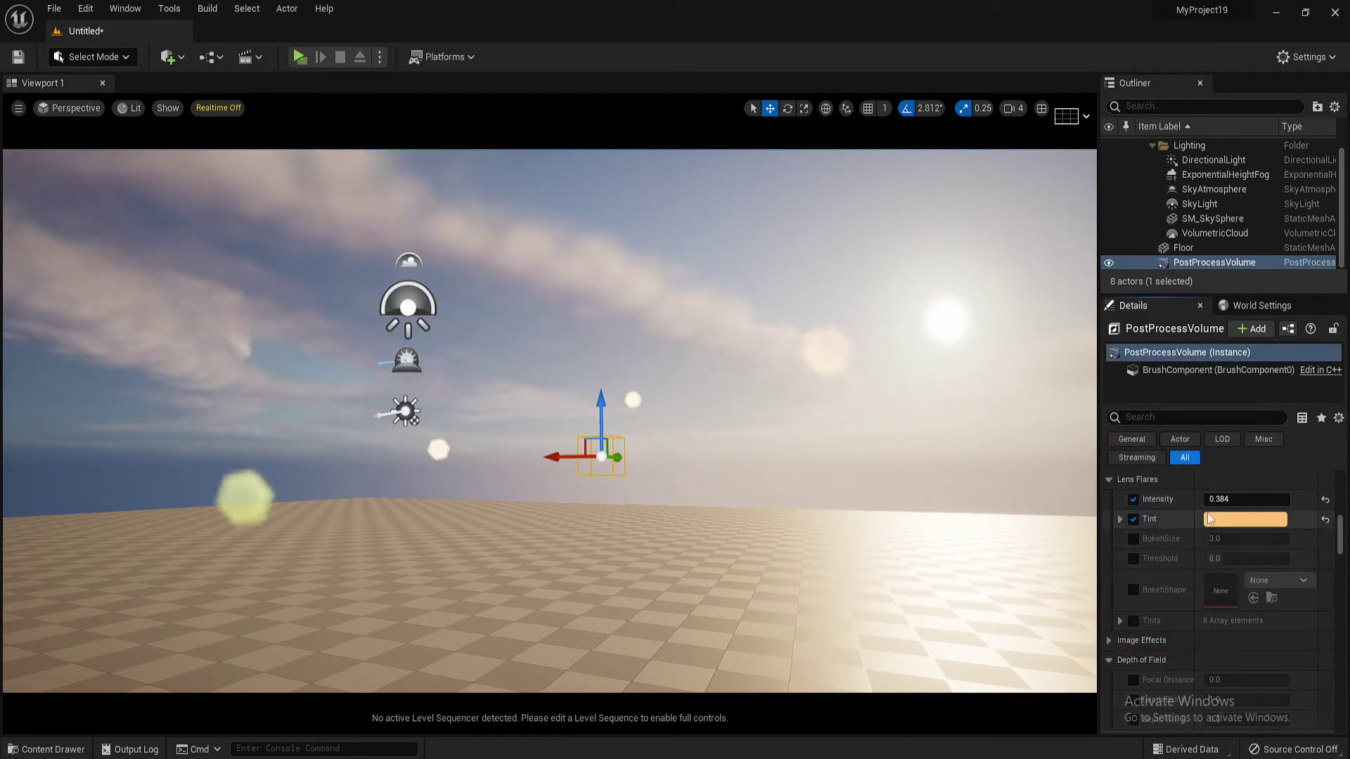
{"action": "right_click_drag", "start_coordinate": [731, 415], "coordinate": [774, 430]}
{"action": "key", "text": "a"}
{"action": "key", "text": "d"}
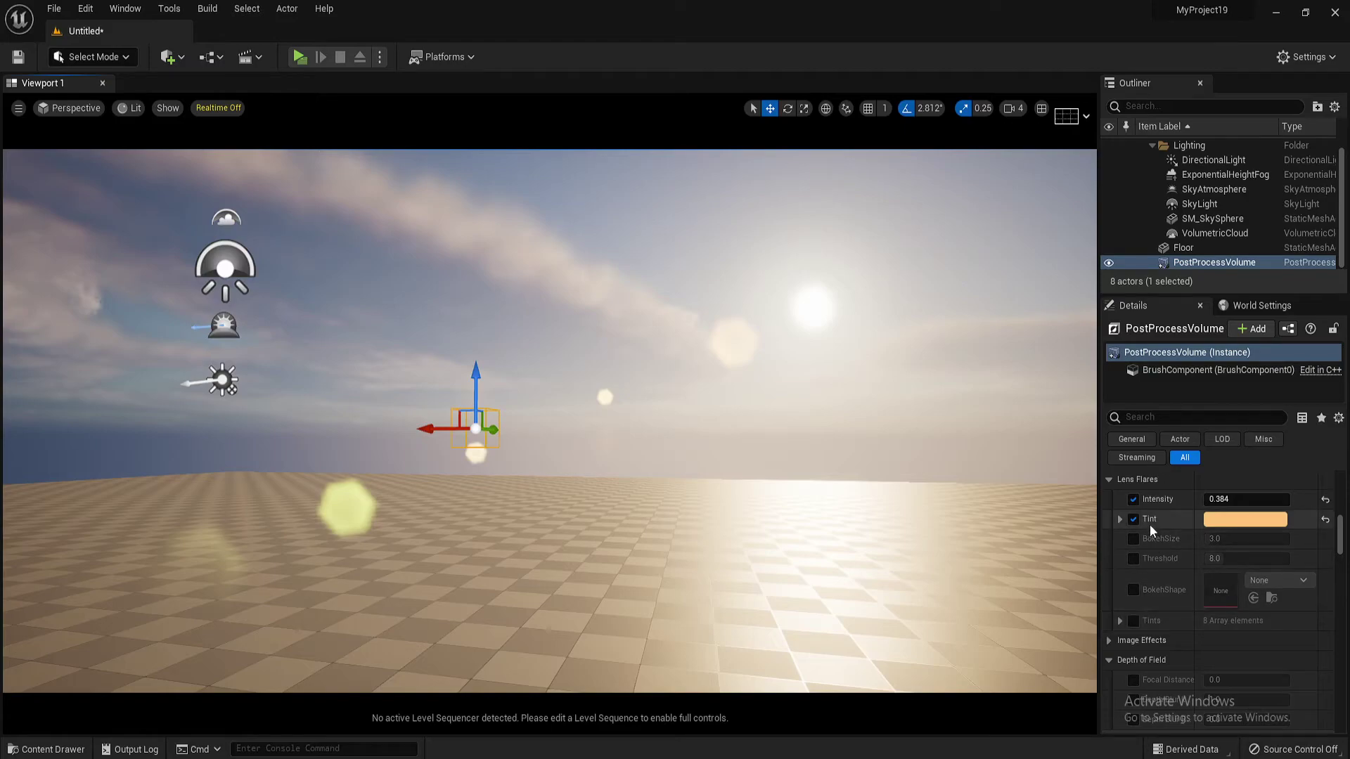
Enable the BokehSize, Threshold, BokehShape and Tints overrides in the Lens Flares settings.
{"action": "left_click", "coordinate": [1133, 539]}
{"action": "left_click", "coordinate": [1133, 558]}
{"action": "left_click", "coordinate": [1133, 590]}
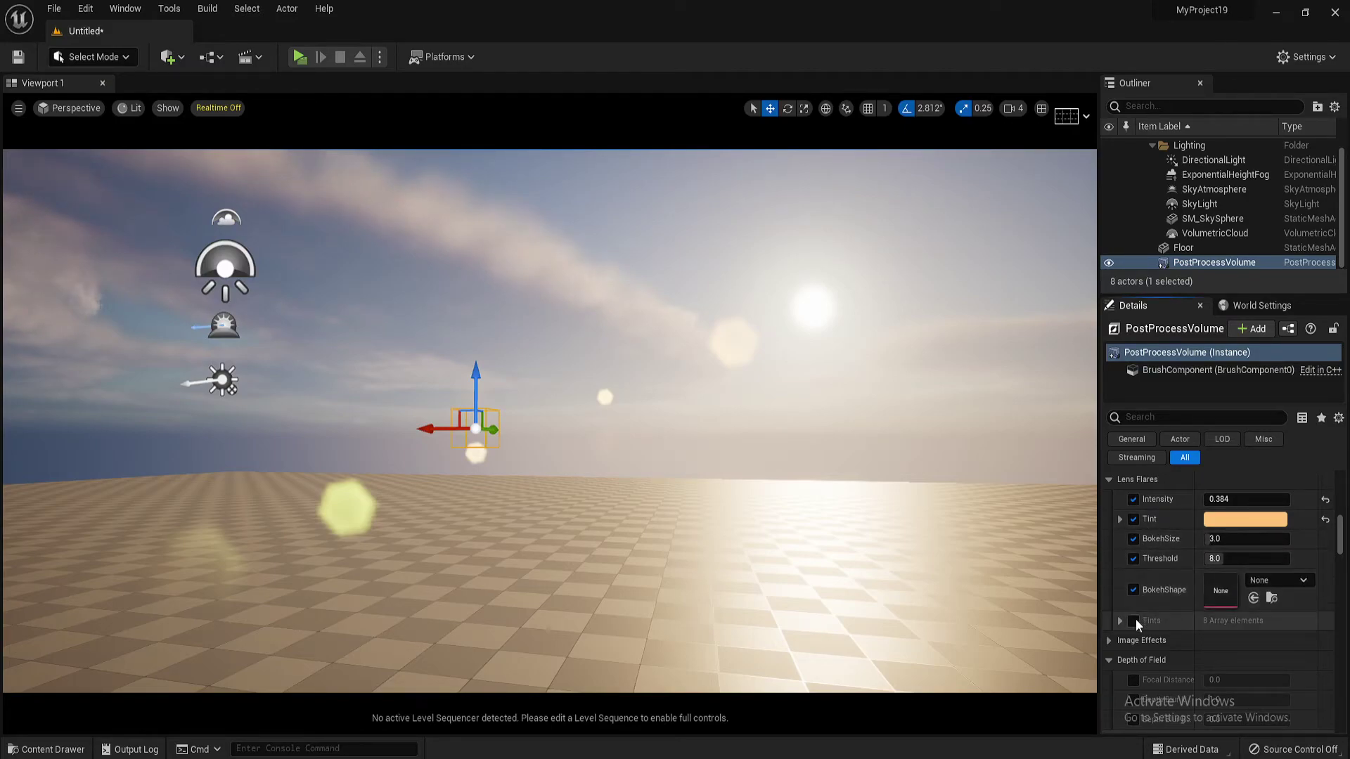
{"action": "left_click", "coordinate": [1133, 621]}
Set the lens flare BokehSize to 11.52 and the Threshold to 0.1.
{"action": "left_click_drag", "start_coordinate": [1223, 539], "coordinate": [1289, 559]}
{"action": "left_click", "coordinate": [1238, 538]}
{"action": "right_click_drag", "start_coordinate": [898, 521], "coordinate": [914, 519]}
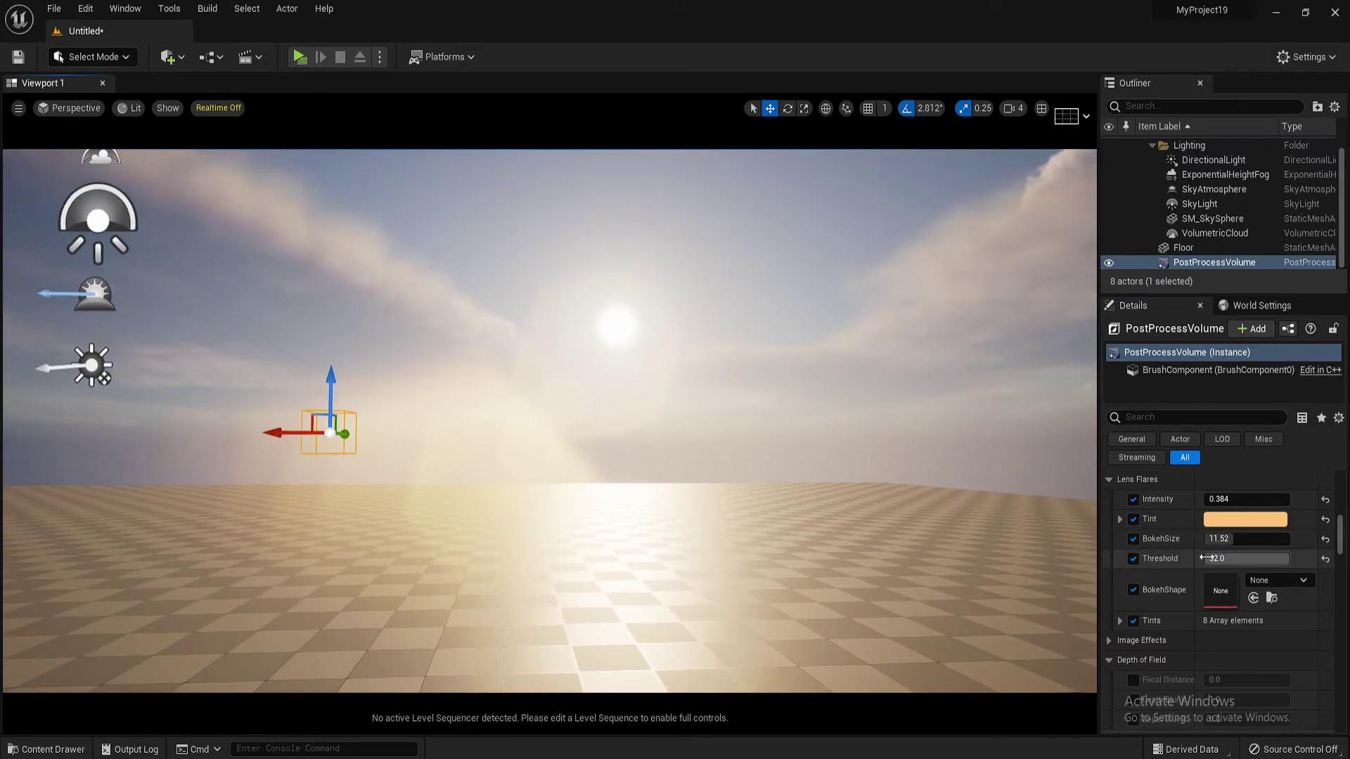
{"action": "left_click_drag", "start_coordinate": [1286, 559], "coordinate": [1199, 559]}
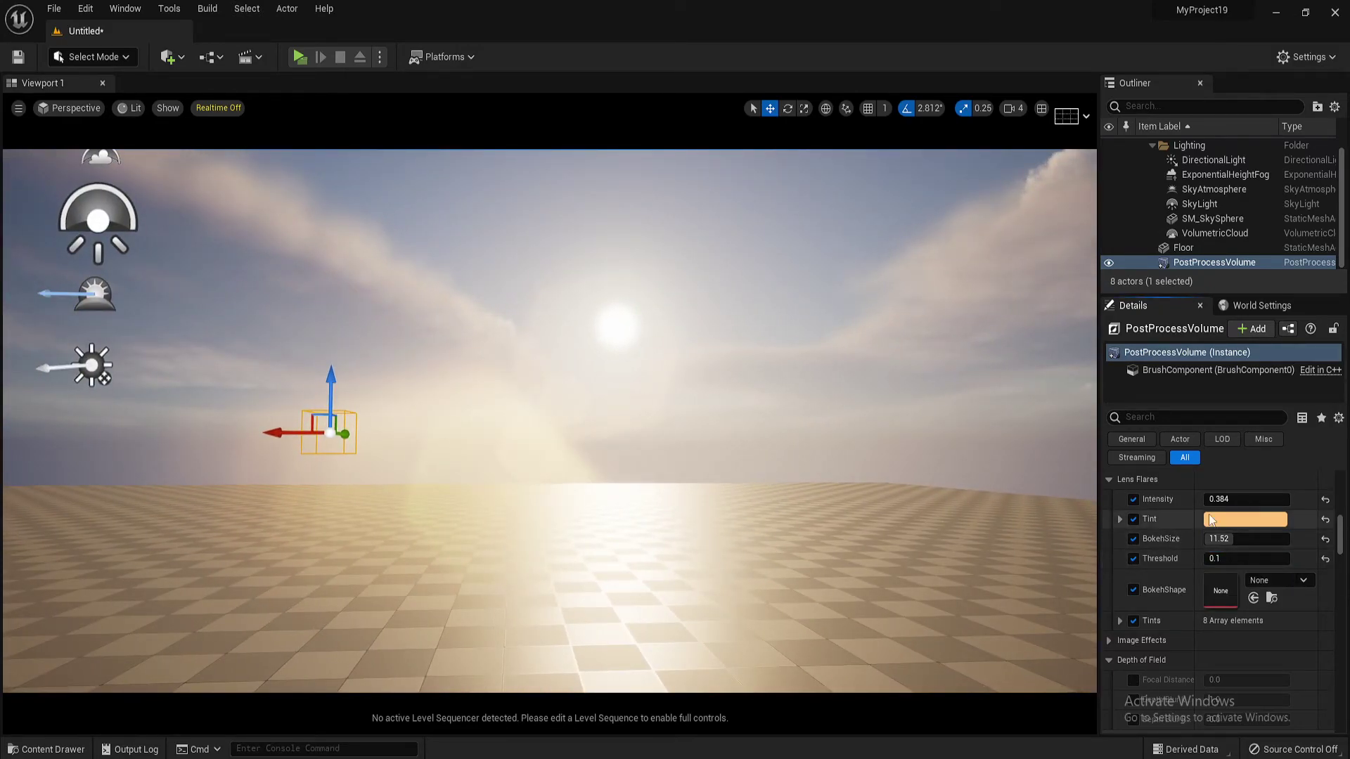
Set the Lens Flares Intensity to 0.512.
{"action": "left_click_drag", "start_coordinate": [1206, 499], "coordinate": [1201, 499]}
{"action": "right_click_drag", "start_coordinate": [907, 506], "coordinate": [815, 498]}
{"action": "left_click_drag", "start_coordinate": [1237, 499], "coordinate": [1224, 533]}
Change the Lens Flares Tint from orange to a pale green and check the flares around the sun.
{"action": "left_click", "coordinate": [1225, 522]}
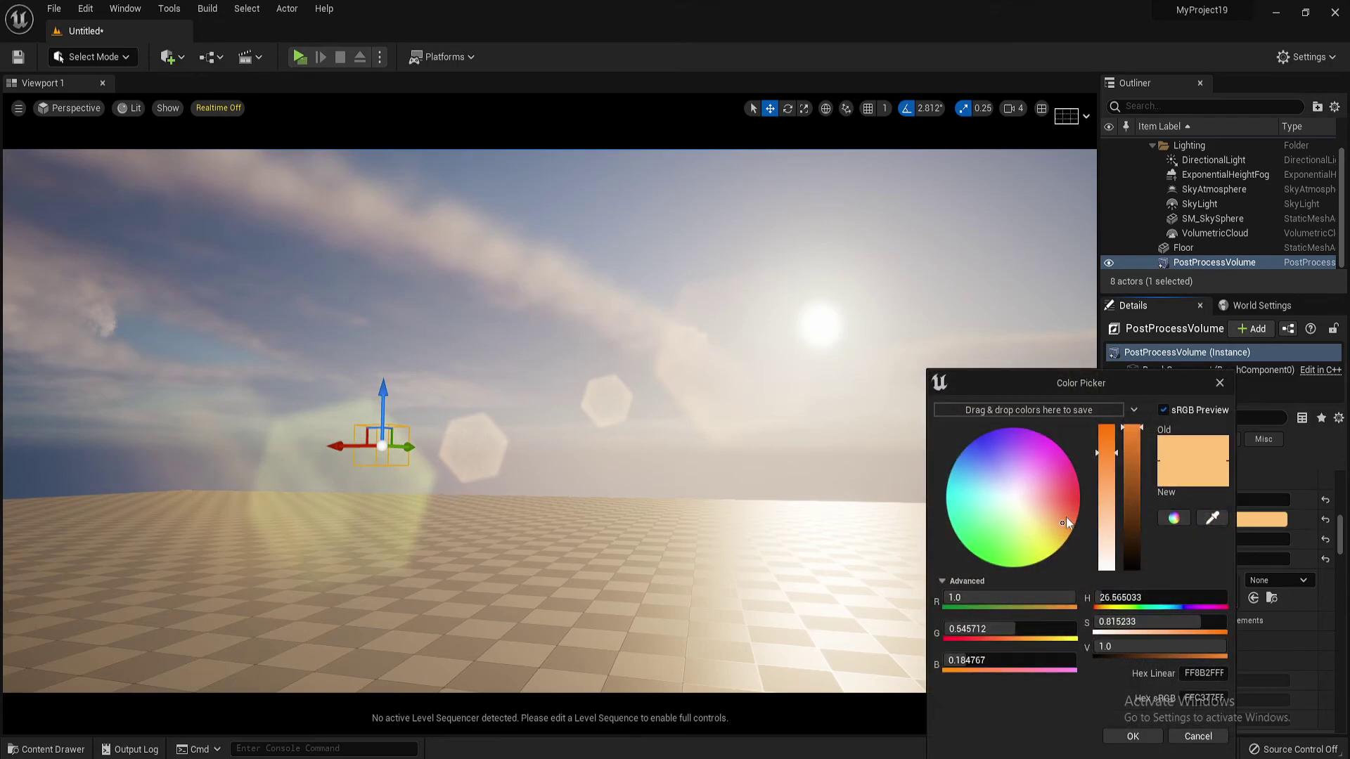
{"action": "mouse_move", "coordinate": [1066, 517]}
{"action": "left_mouse_down"}
{"action": "mouse_move", "coordinate": [1048, 493]}
{"action": "mouse_move", "coordinate": [998, 512]}
{"action": "left_mouse_up"}
{"action": "left_click", "coordinate": [1219, 383]}
{"action": "mouse_move", "coordinate": [798, 418]}
{"action": "right_mouse_down"}
{"action": "mouse_move", "coordinate": [830, 422]}
{"action": "mouse_move", "coordinate": [773, 415]}
{"action": "mouse_move", "coordinate": [861, 421]}
{"action": "mouse_move", "coordinate": [790, 416]}
{"action": "right_mouse_up"}
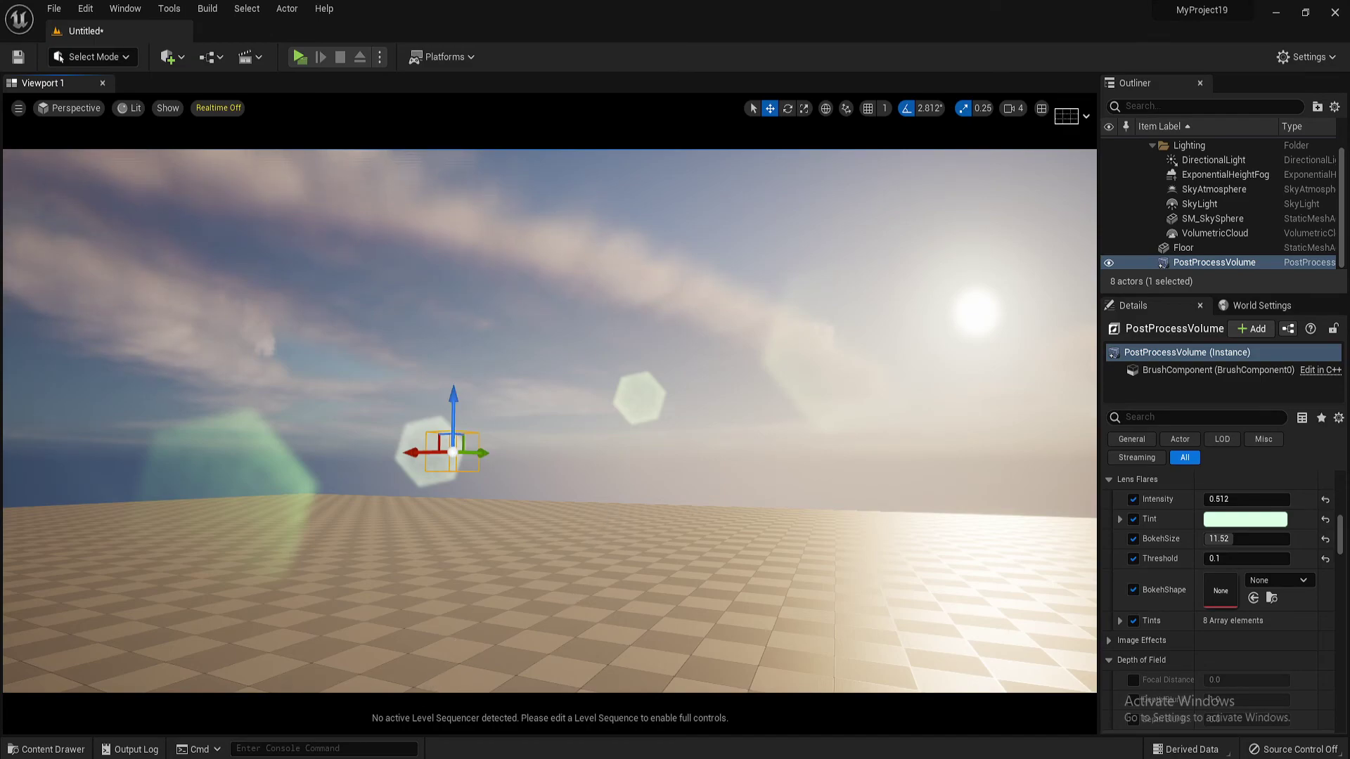
{"action": "right_click_drag", "start_coordinate": [587, 564], "coordinate": [633, 564]}
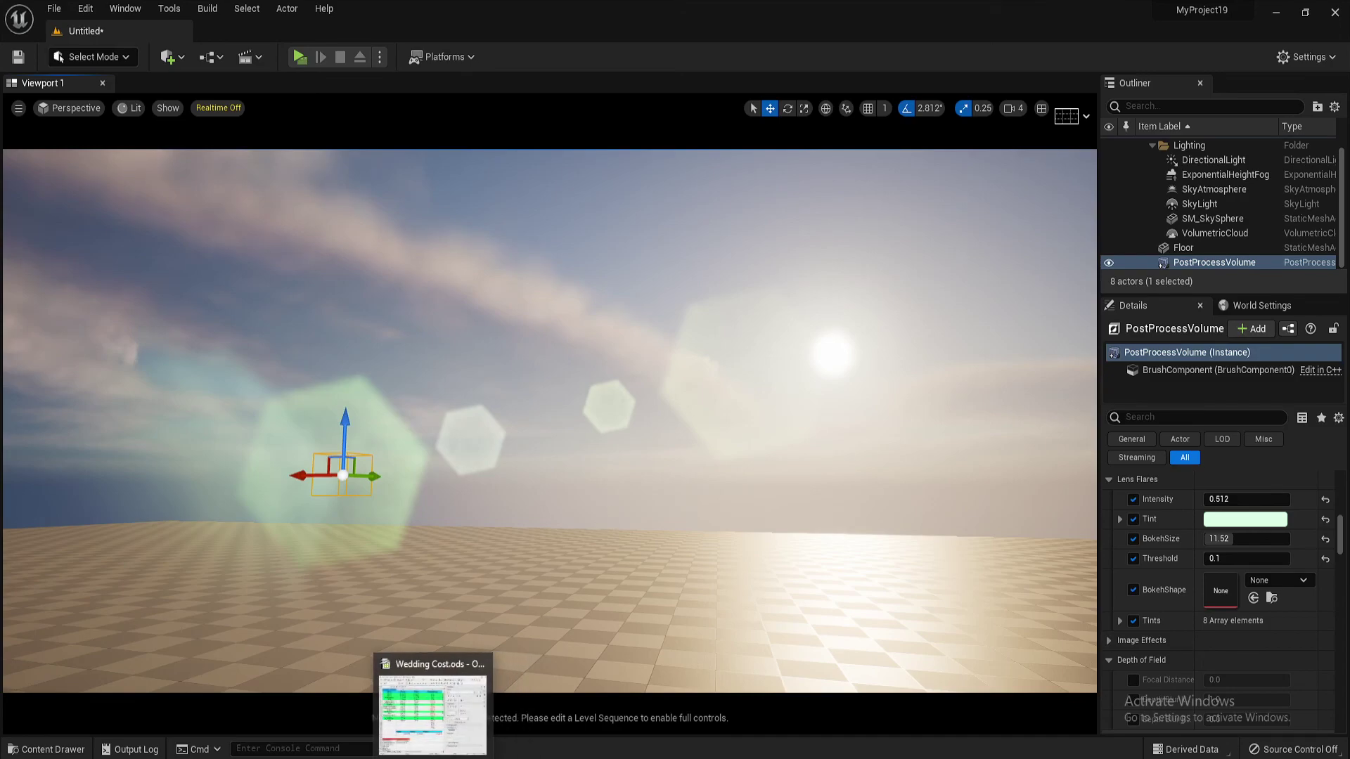
{"action": "mouse_move", "coordinate": [464, 758]}
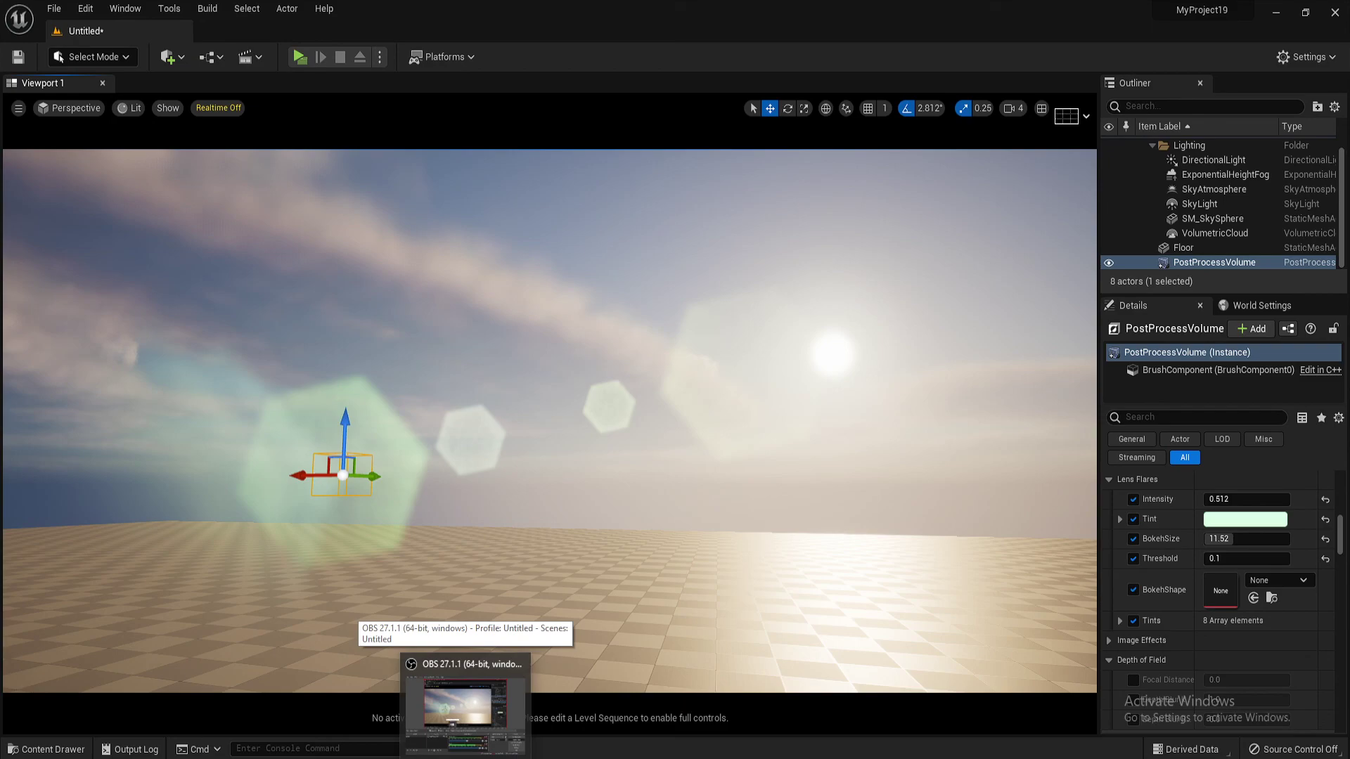